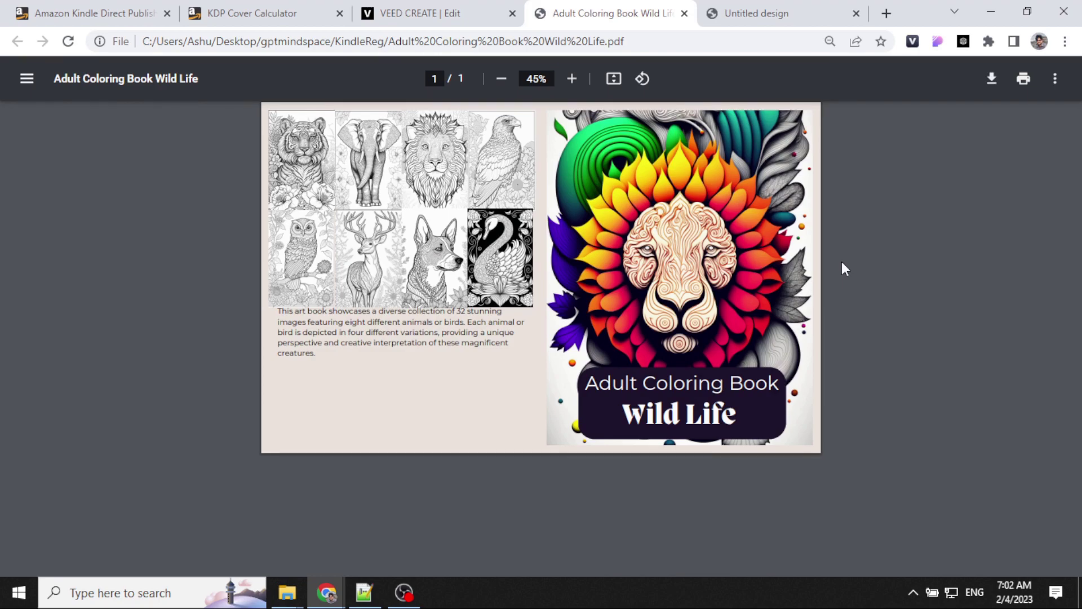
# Bring up the 32-page Book-Content interior PDF and page from page 5 to page 8
pyautogui.click(772, 13)
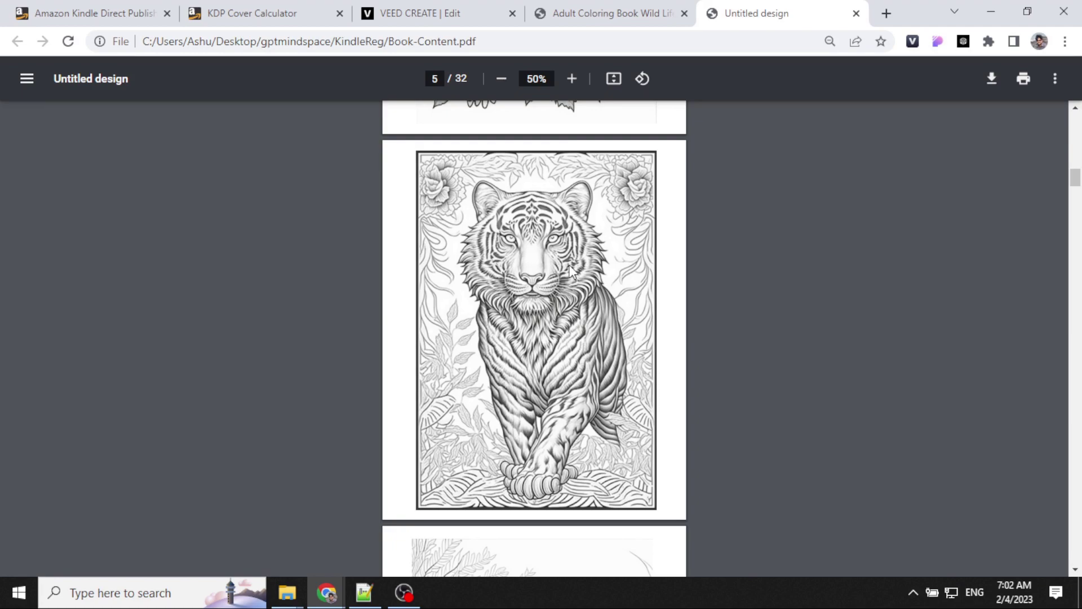
pyautogui.scroll(-20, 570, 271)
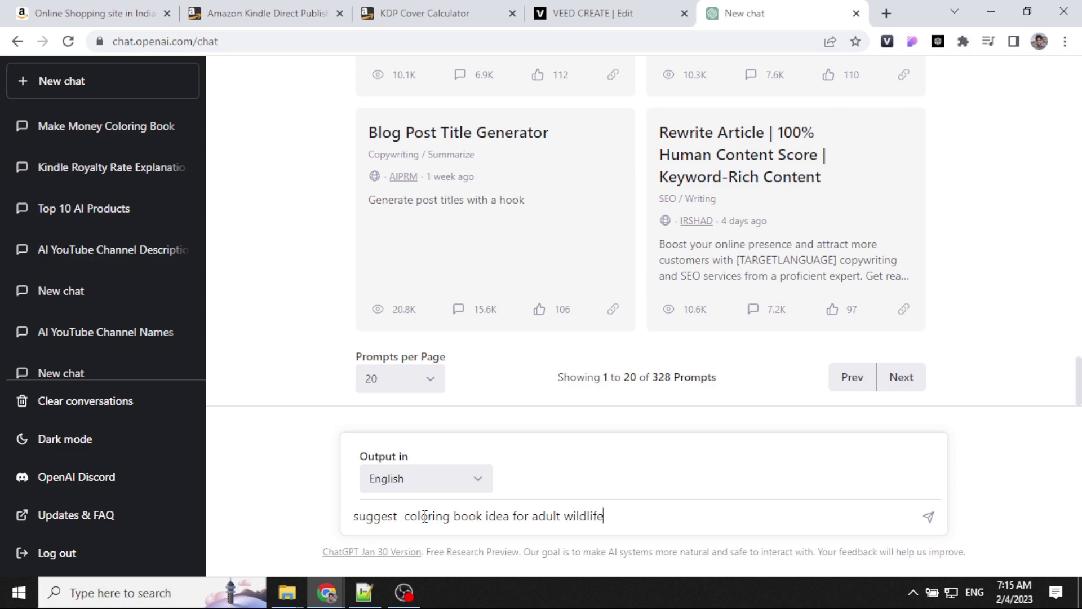
# Send the adult wildlife coloring-book idea prompt, then ask ChatGPT 'give me animals name' and review the list
pyautogui.press('Return')
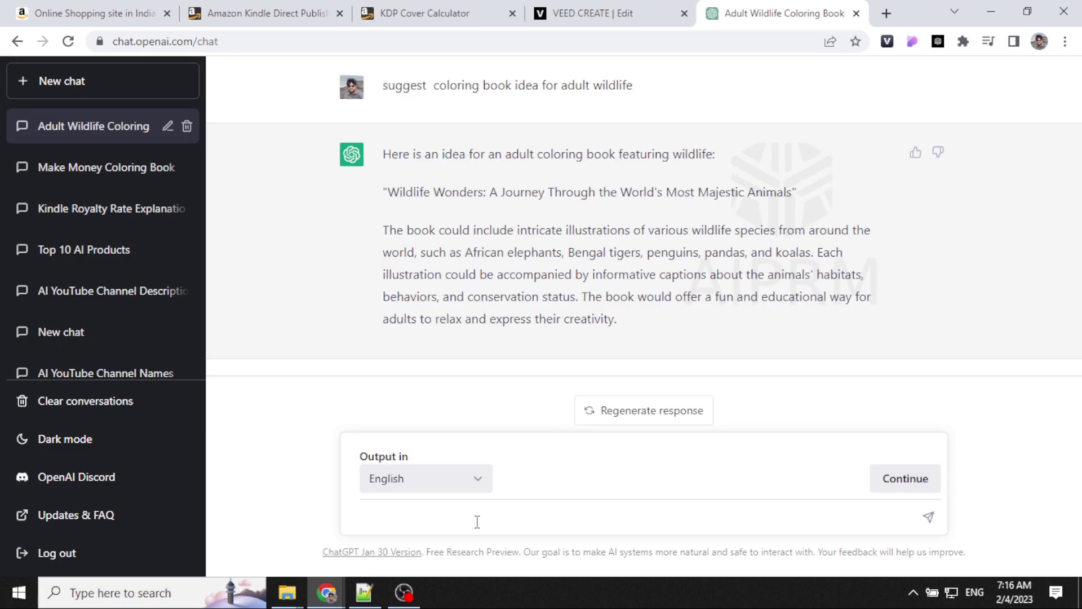
pyautogui.write('give me animals name')
pyautogui.press('Return')
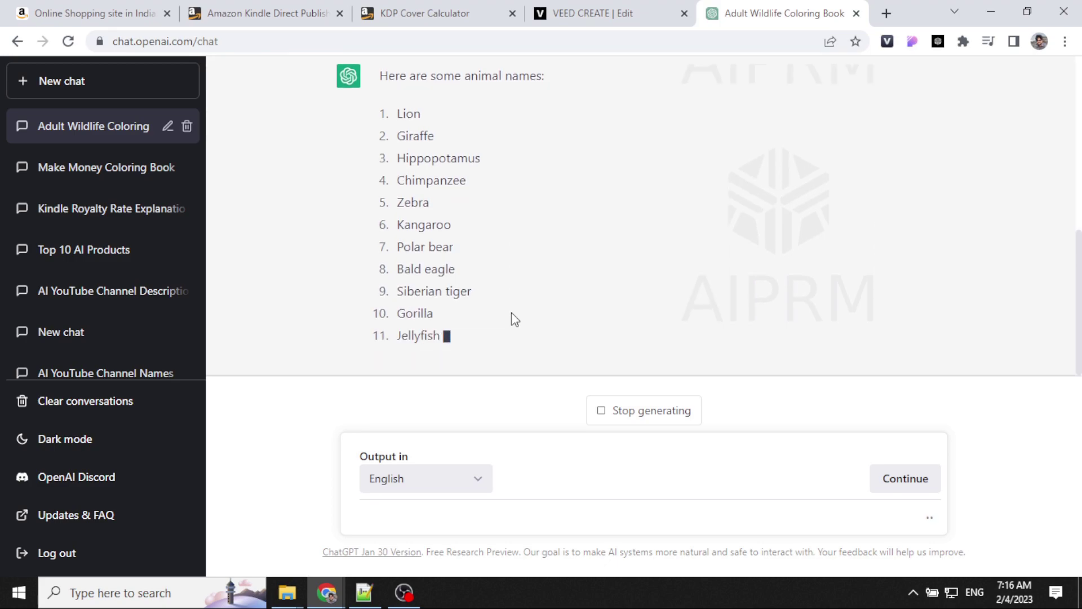
pyautogui.scroll(3, 512, 316)
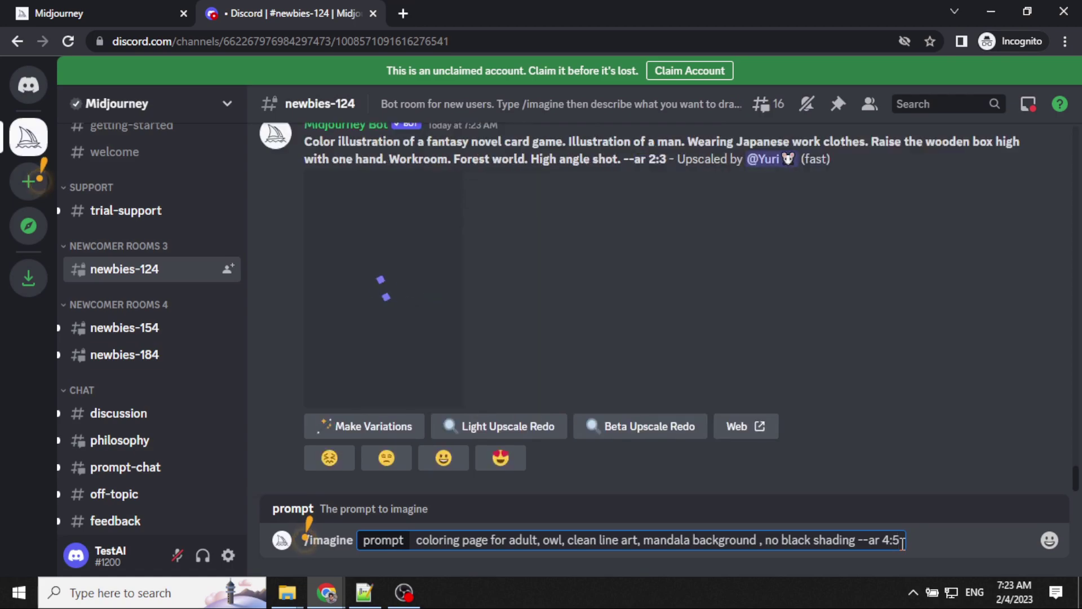
# Replace the /imagine text with the owl mandala coloring-page prompt and submit it
pyautogui.hotkey('ctrl', 'a')
pyautogui.hotkey('ctrl', 'c')
pyautogui.press('BackSpace')
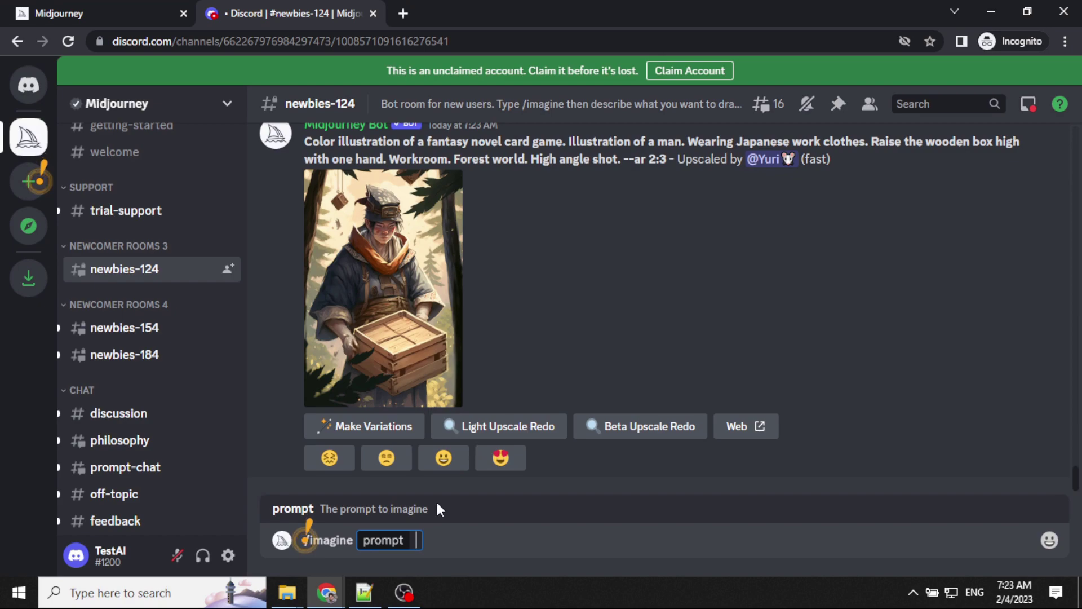
pyautogui.hotkey('ctrl', 'v')
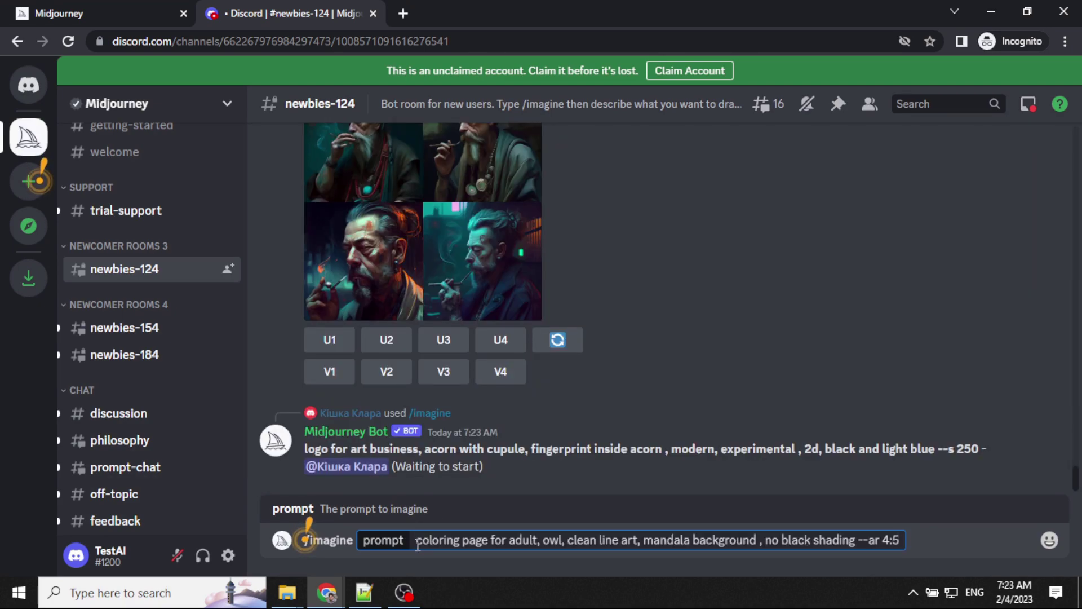
pyautogui.press('Return')
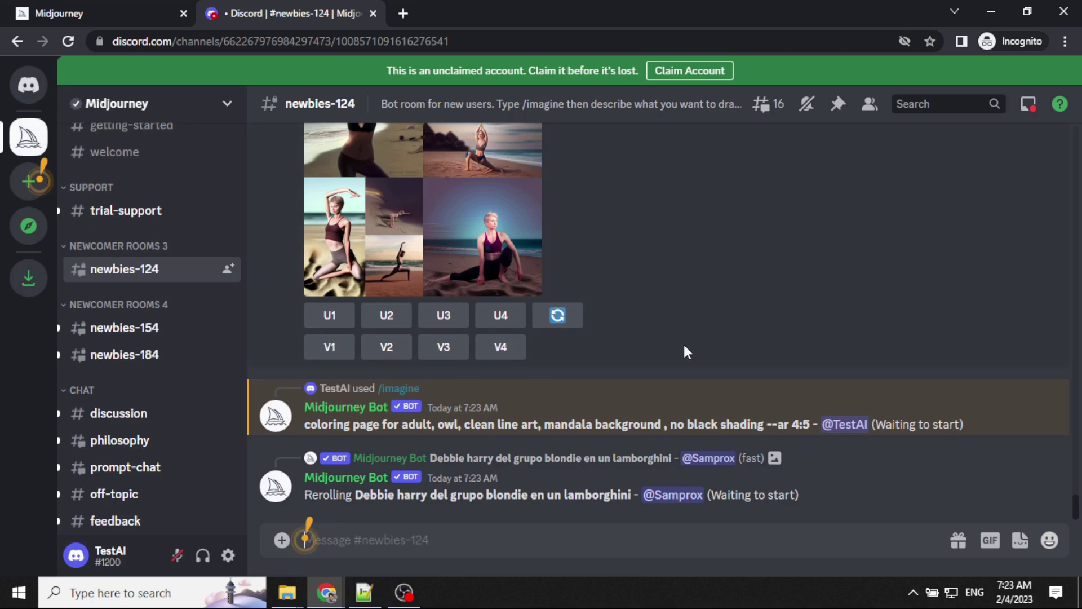
# Inspect the enlarged four-owl grid, then upscale one of the owl variants
pyautogui.scroll(-4, 837, 390)
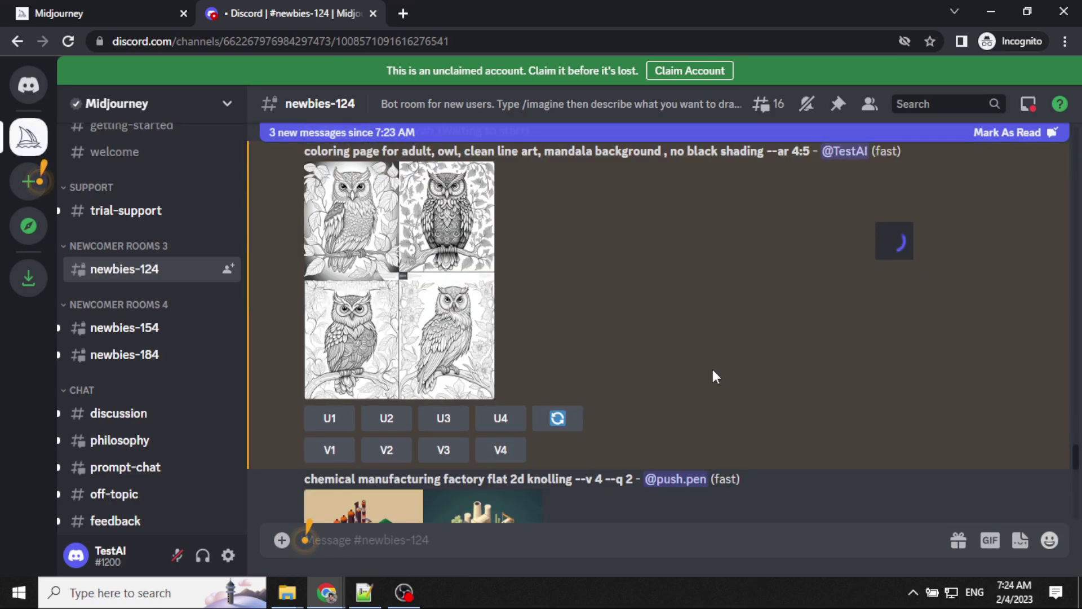
pyautogui.click(845, 151)
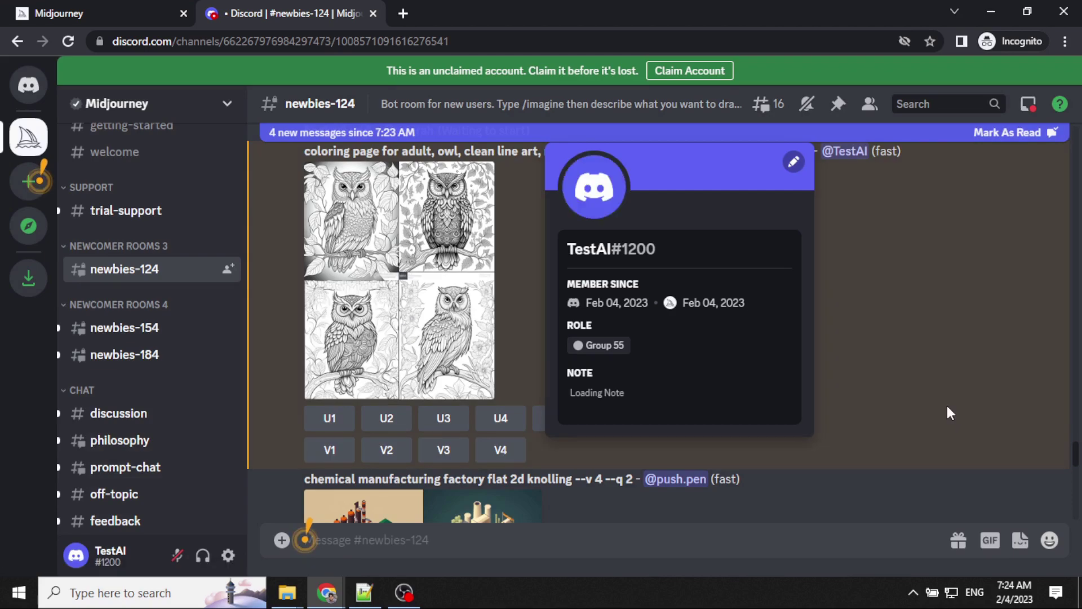
pyautogui.click(485, 282)
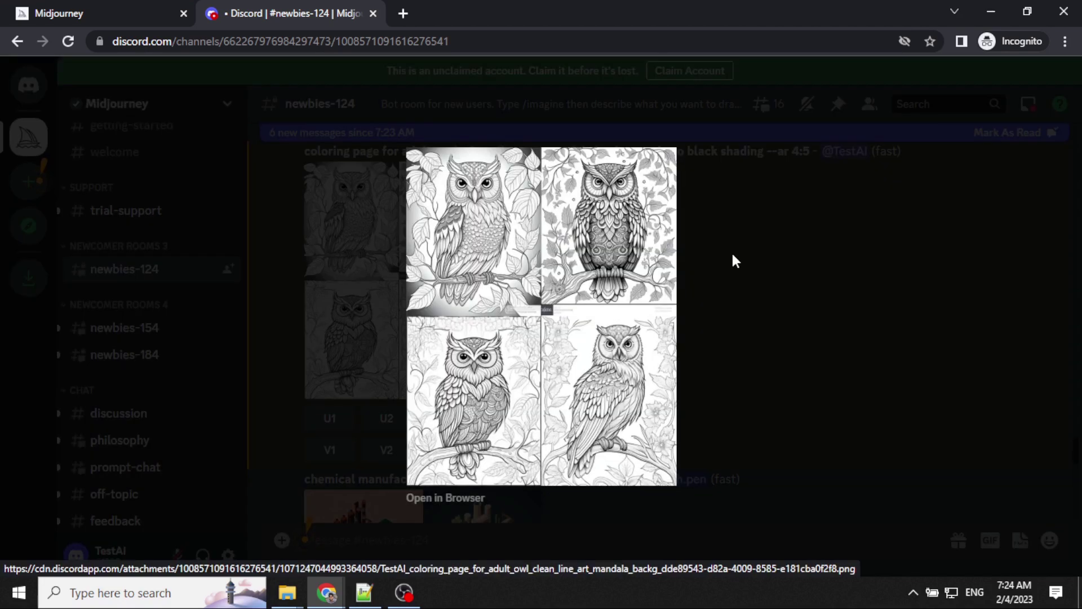
pyautogui.click(746, 267)
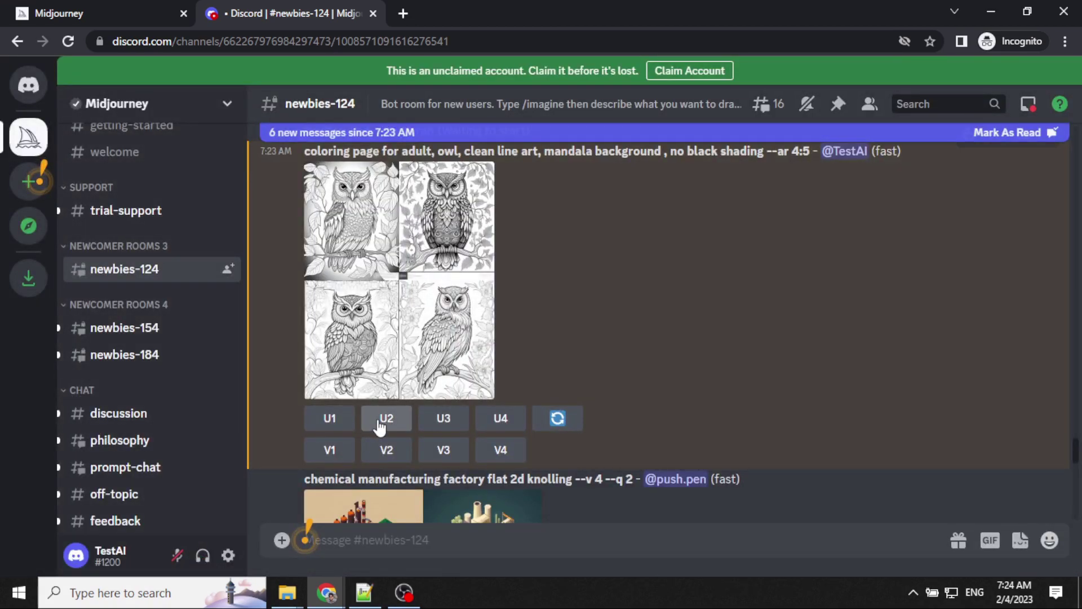
pyautogui.click(444, 420)
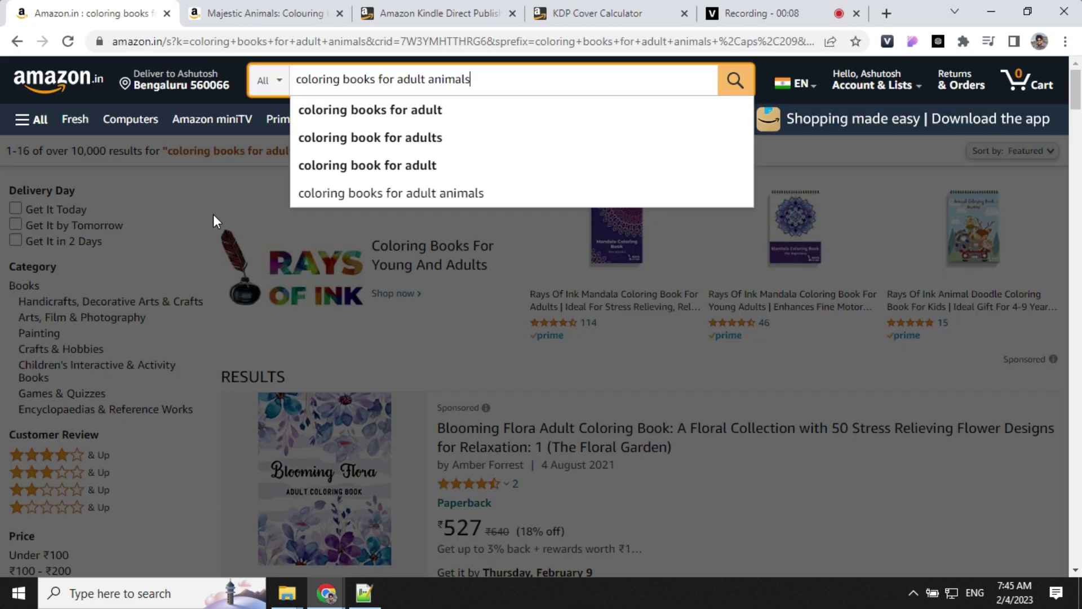
# Find the Majestic Animals coloring book and highlight its 20.3 x 25.4 x 4.7 cm dimensions
pyautogui.click(942, 481)
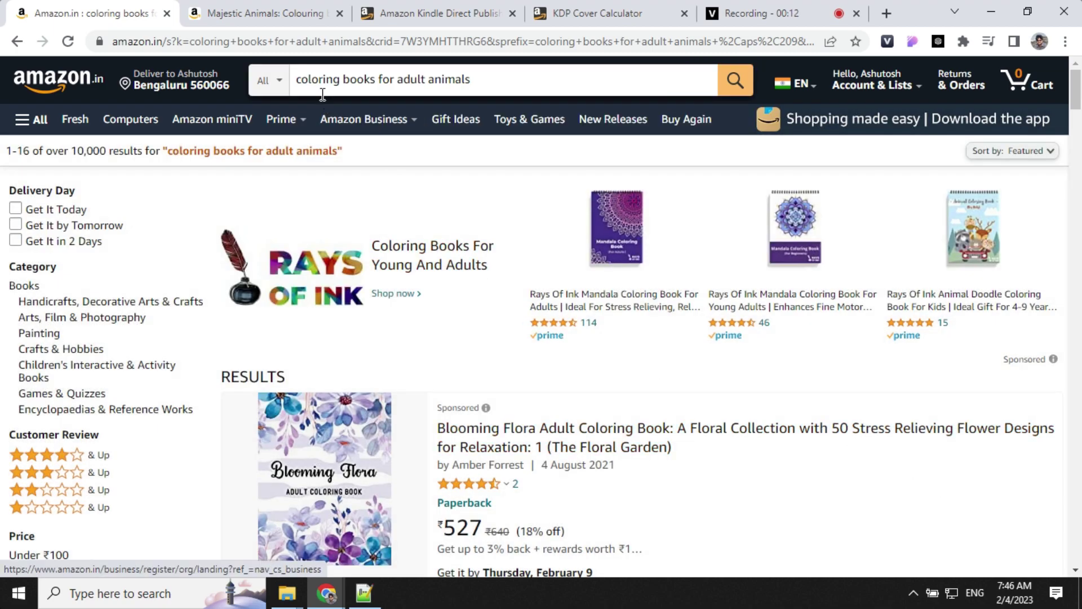
pyautogui.scroll(-10, 399, 357)
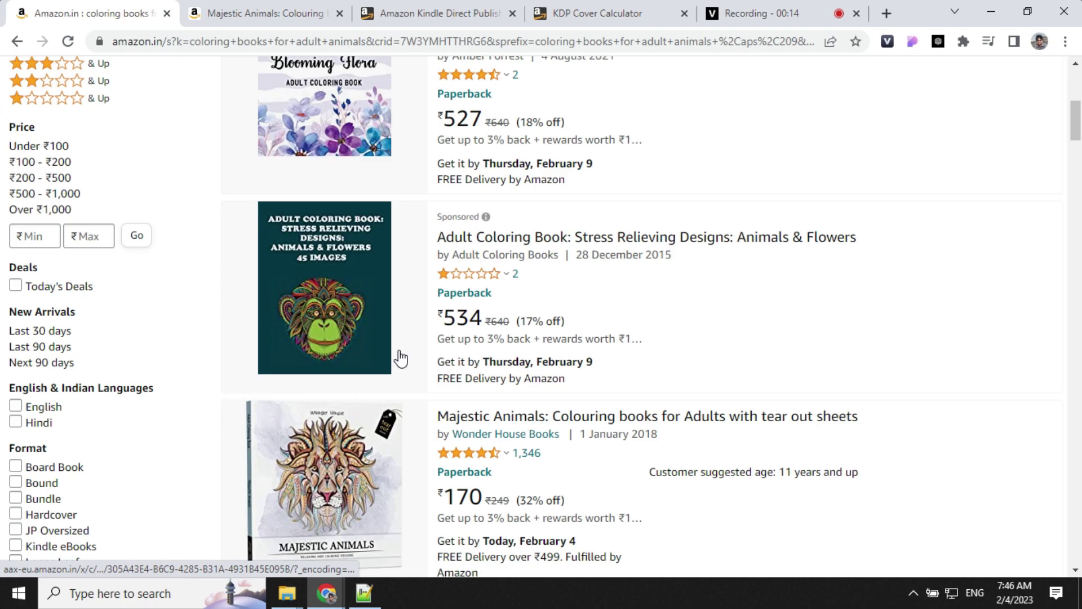
pyautogui.click(291, 10)
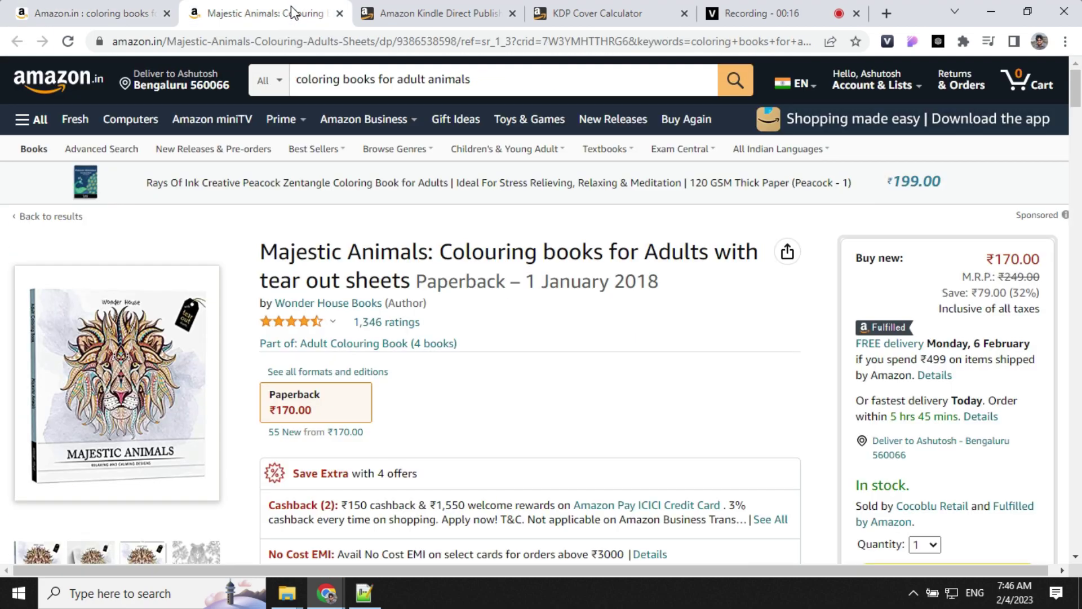
pyautogui.scroll(-8, 430, 322)
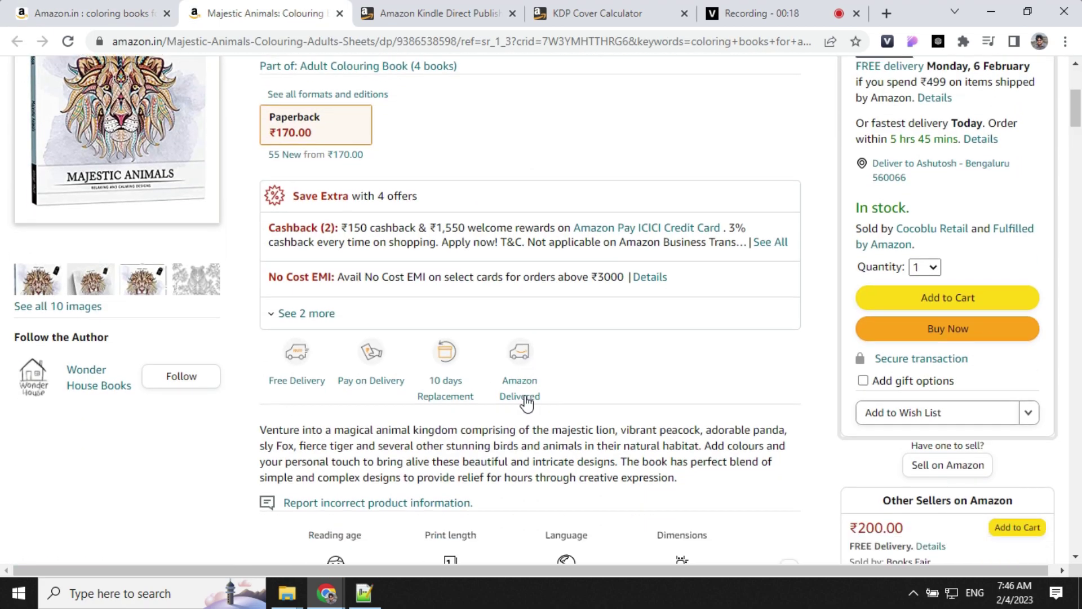
pyautogui.moveTo(649, 389); pyautogui.dragTo(712, 406)
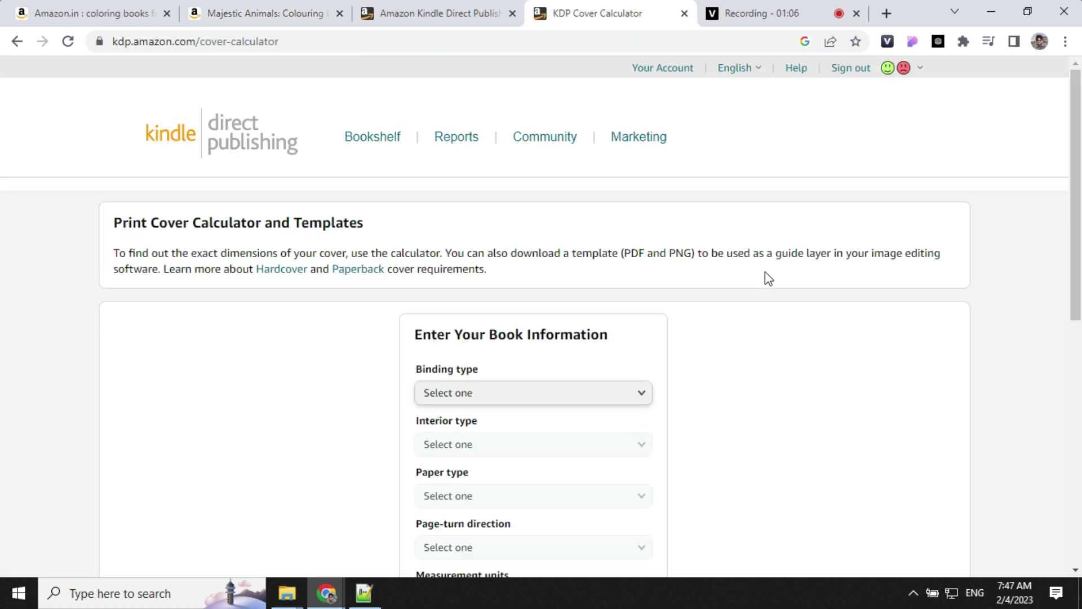
# Set binding to Paperback, interior to Standard color and paper to White
pyautogui.scroll(-1, 567, 313)
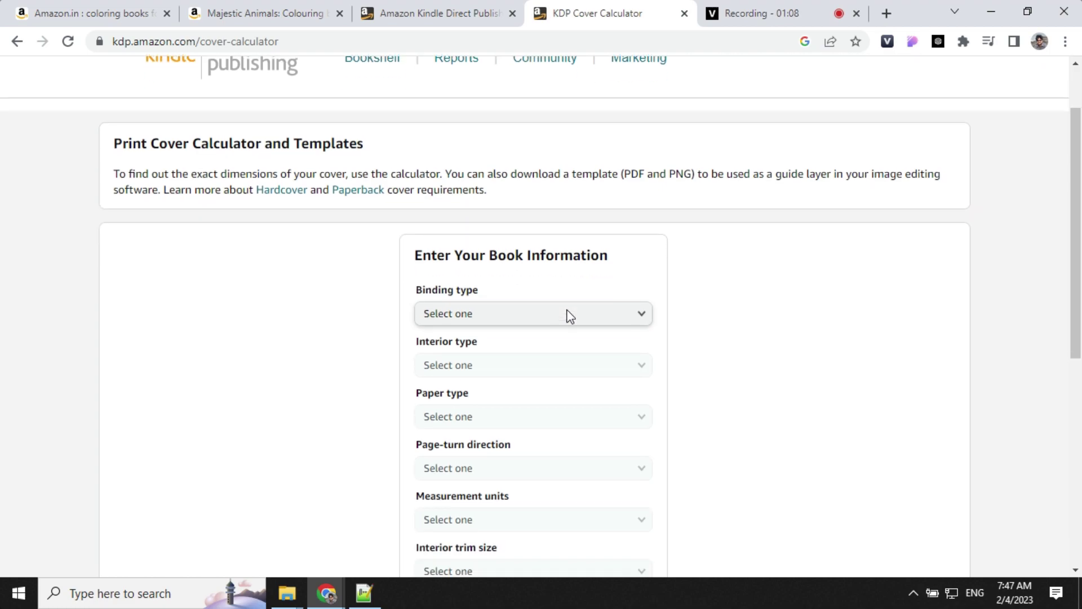
pyautogui.scroll(1, 221, 107)
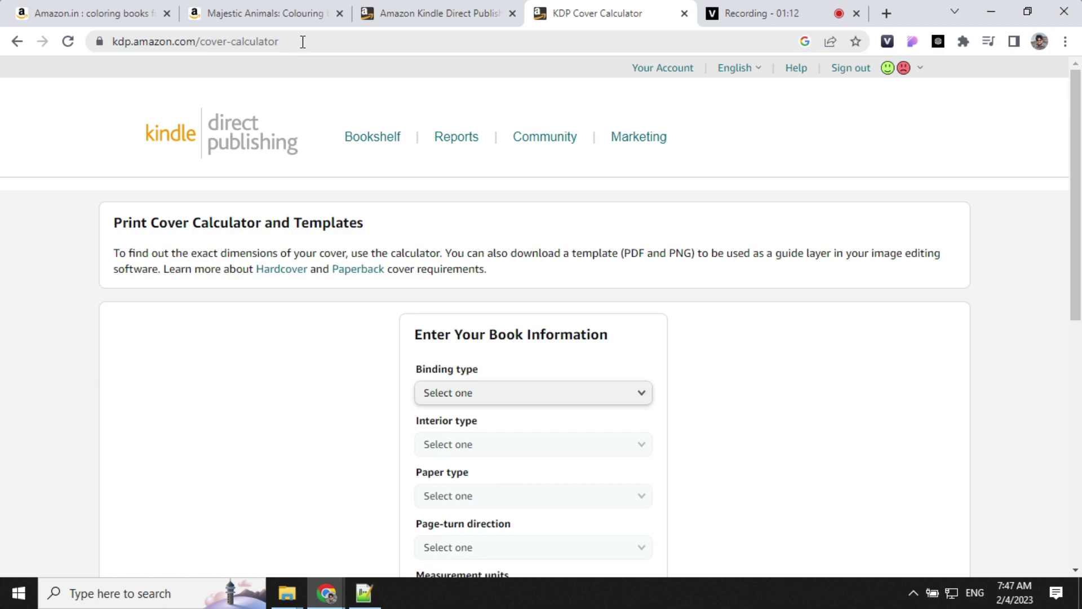
pyautogui.scroll(-1, 406, 309)
pyautogui.click(460, 311)
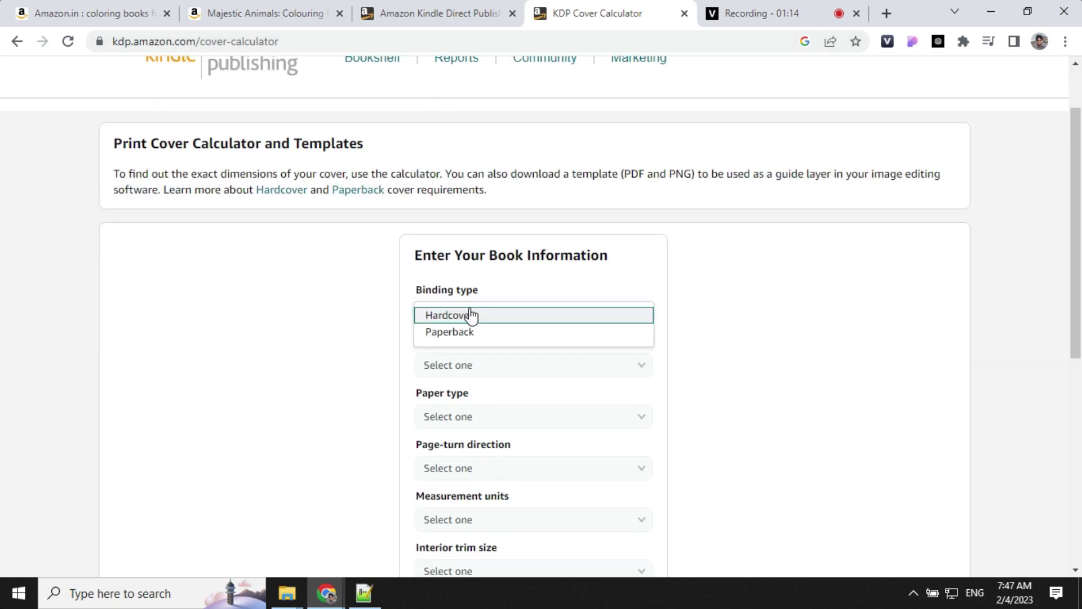
pyautogui.click(486, 333)
pyautogui.scroll(-1, 501, 339)
pyautogui.click(498, 293)
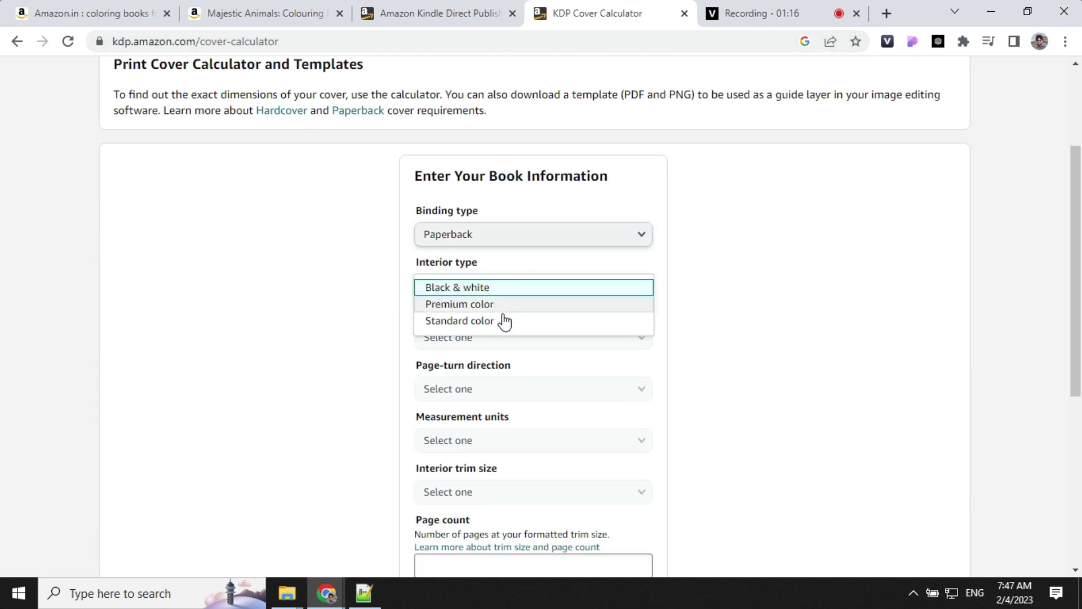
pyautogui.click(487, 326)
pyautogui.scroll(-1, 496, 299)
pyautogui.click(489, 263)
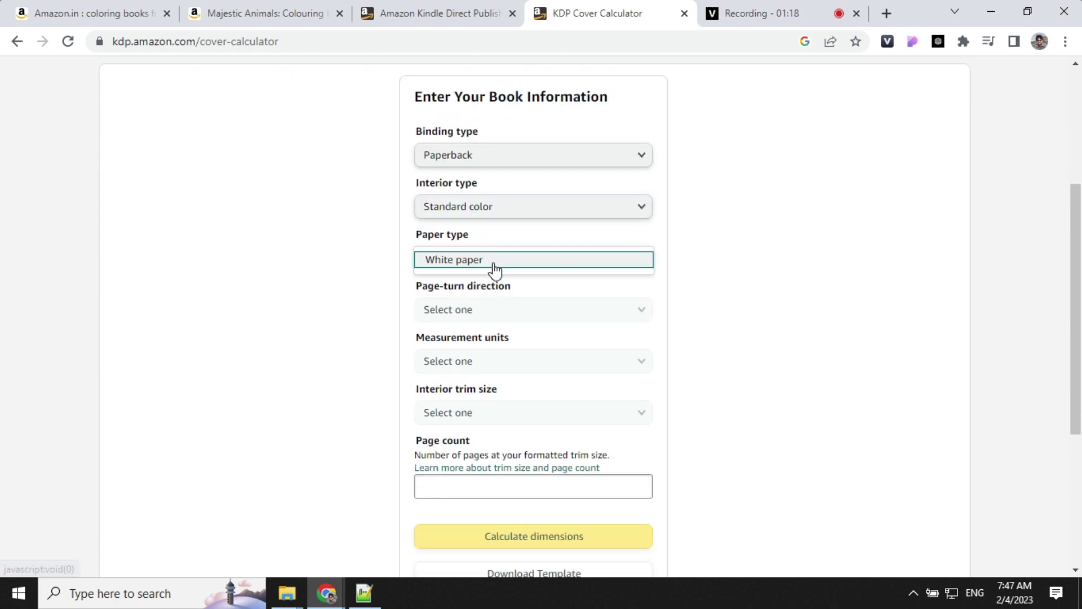
pyautogui.click(488, 263)
# Choose Left to Right, Inches, 8 x 10 in trim and 32 pages, then calculate dimensions
pyautogui.click(499, 314)
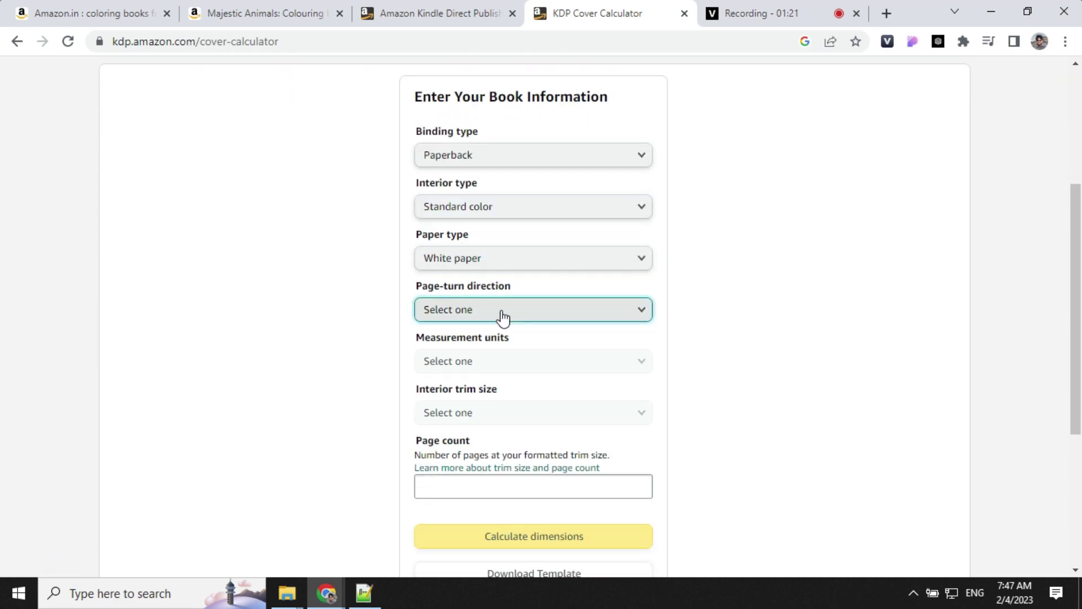
pyautogui.click(475, 312)
pyautogui.scroll(-1, 535, 310)
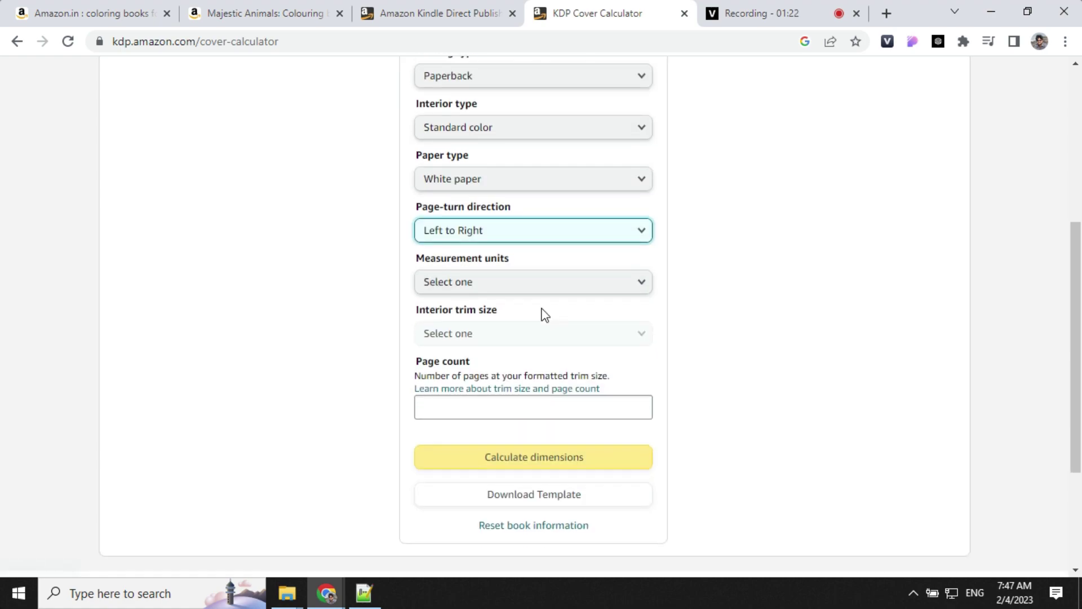
pyautogui.click(499, 288)
pyautogui.click(489, 285)
pyautogui.scroll(-2, 487, 279)
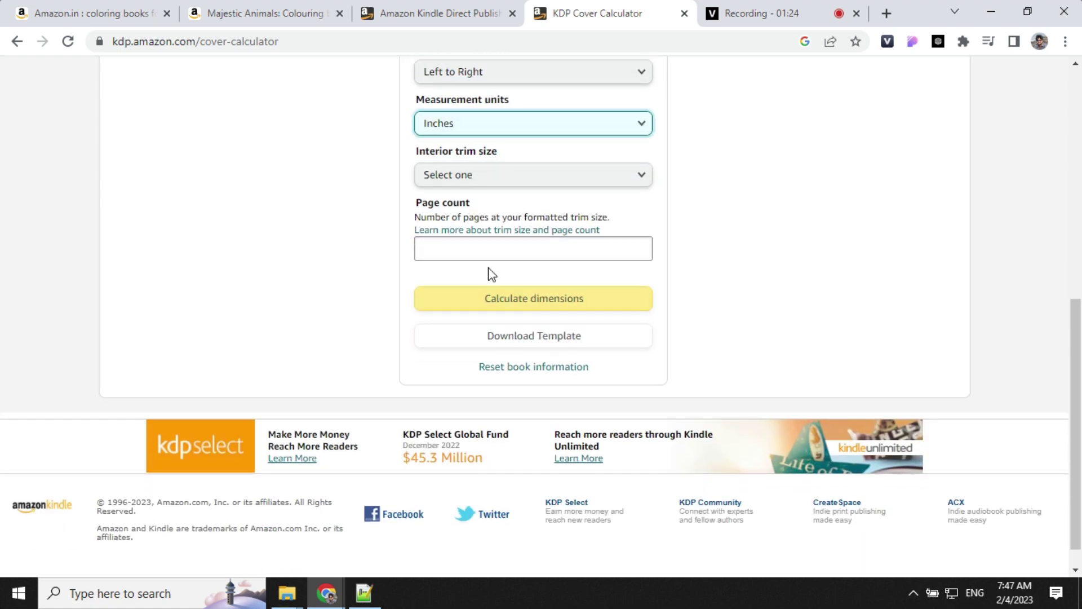
pyautogui.click(495, 178)
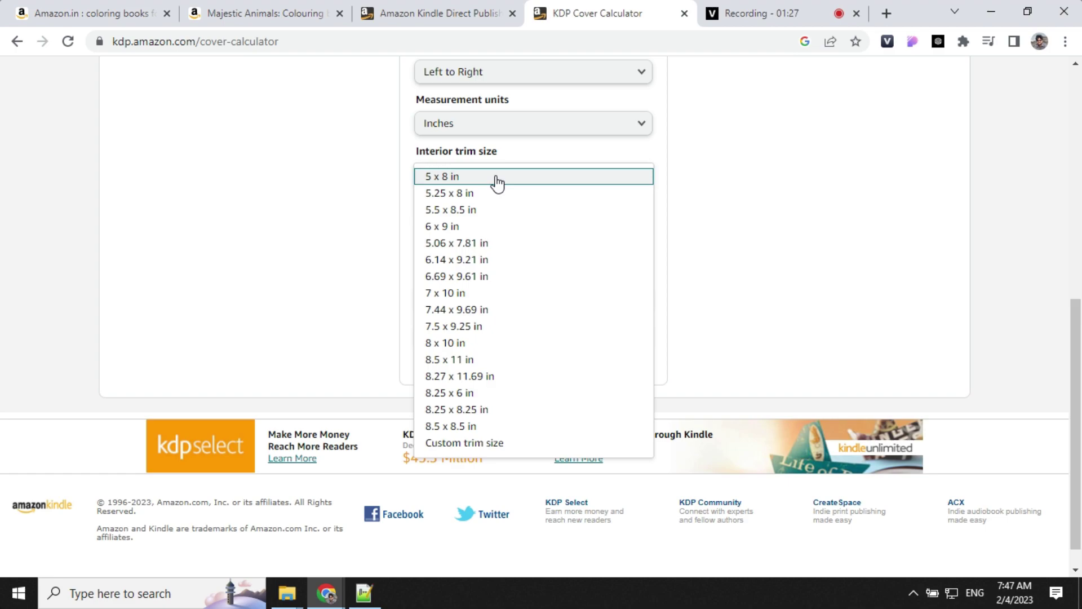
pyautogui.click(447, 342)
pyautogui.click(485, 248)
pyautogui.write('32')
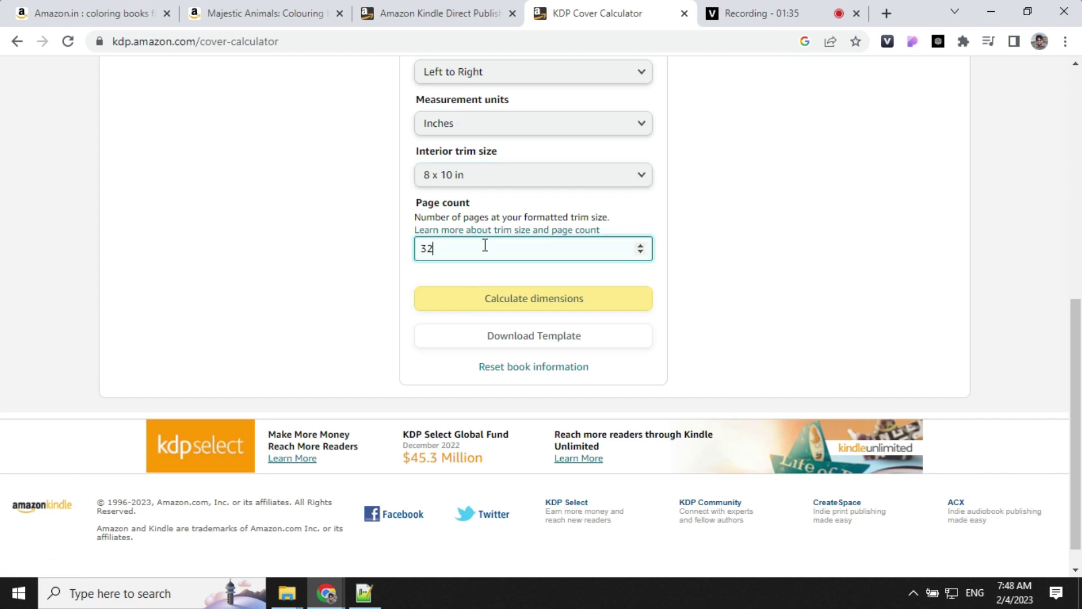
pyautogui.click(775, 296)
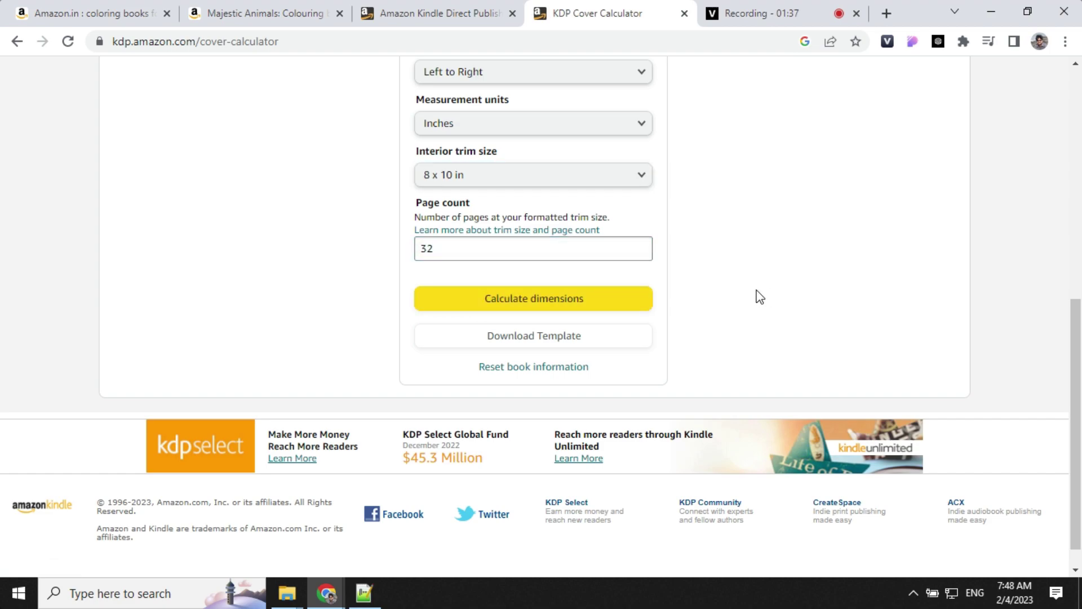
pyautogui.click(514, 300)
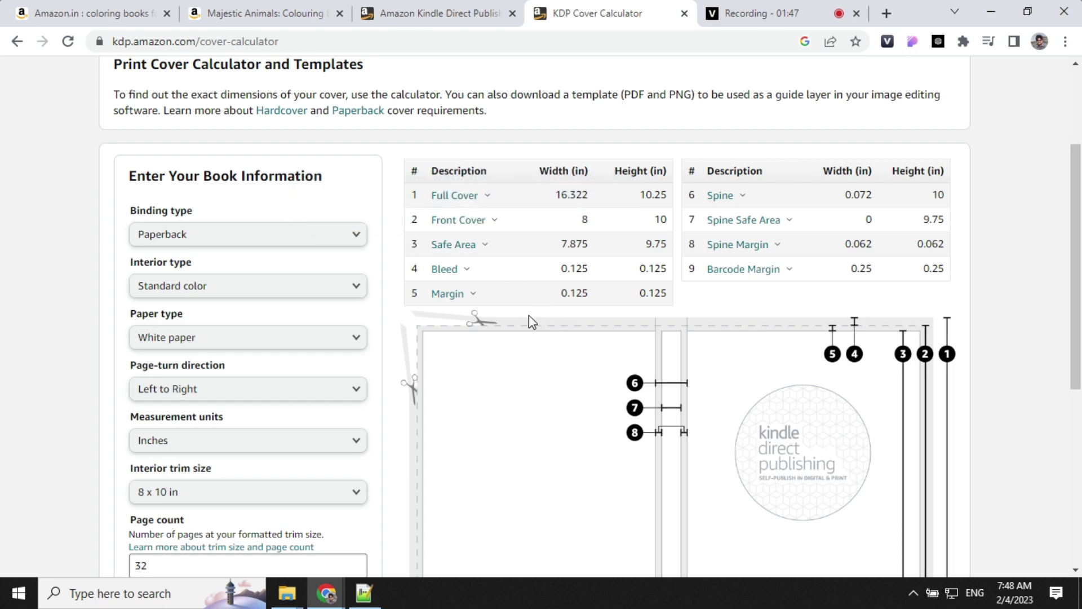
# Download the KDP cover template for the 16.322 x 10.25 in paperback cover
pyautogui.scroll(-5, 706, 309)
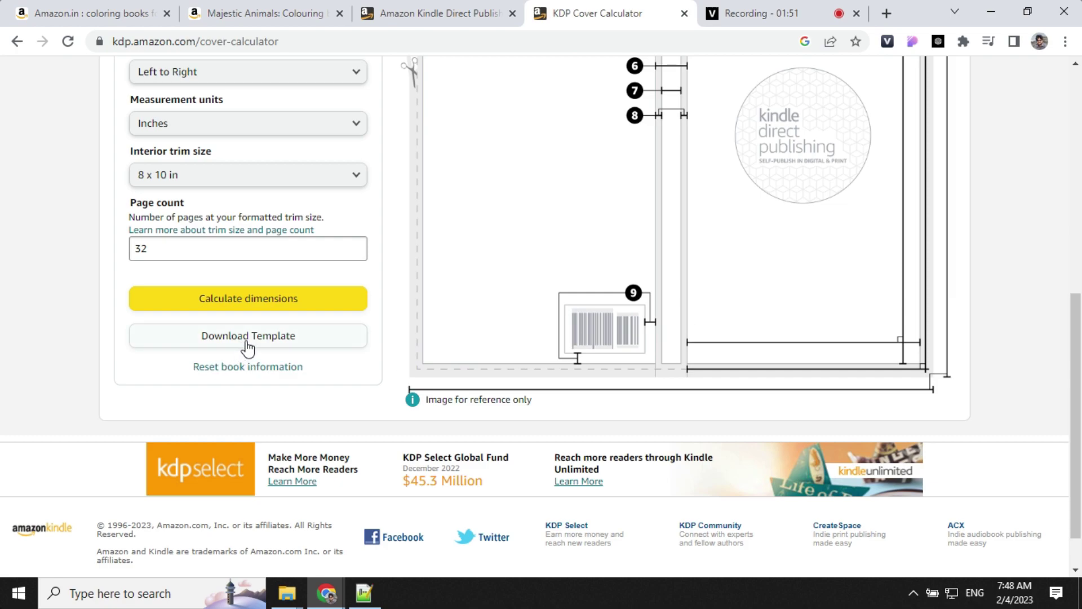
pyautogui.click(247, 342)
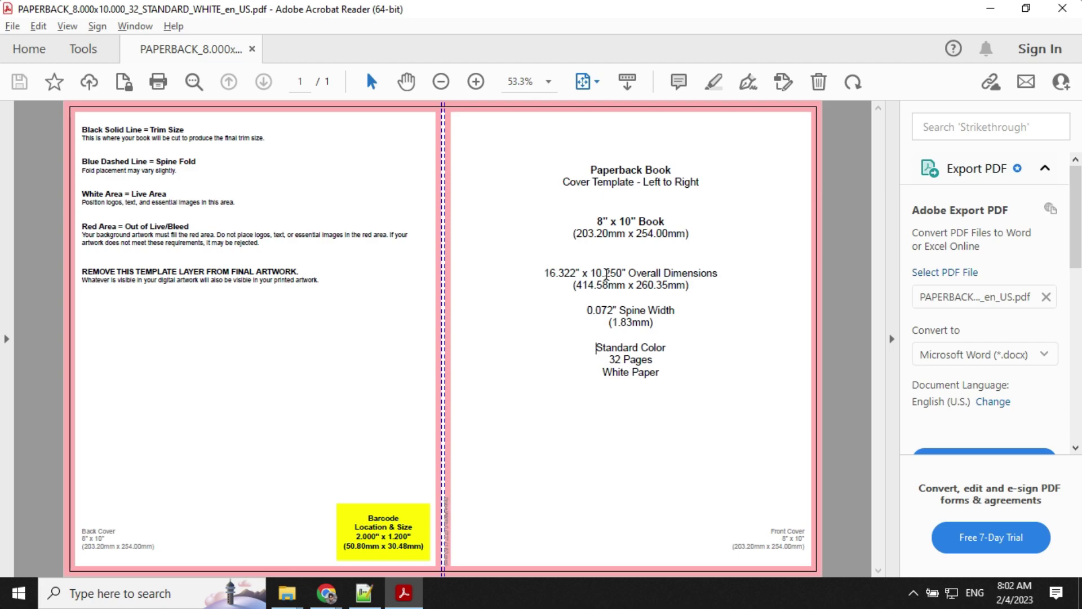
# Verify the template's 16.322" x 10.250" overall dimensions in Acrobat Reader, then return to Chrome
pyautogui.moveTo(543, 274); pyautogui.dragTo(717, 274)
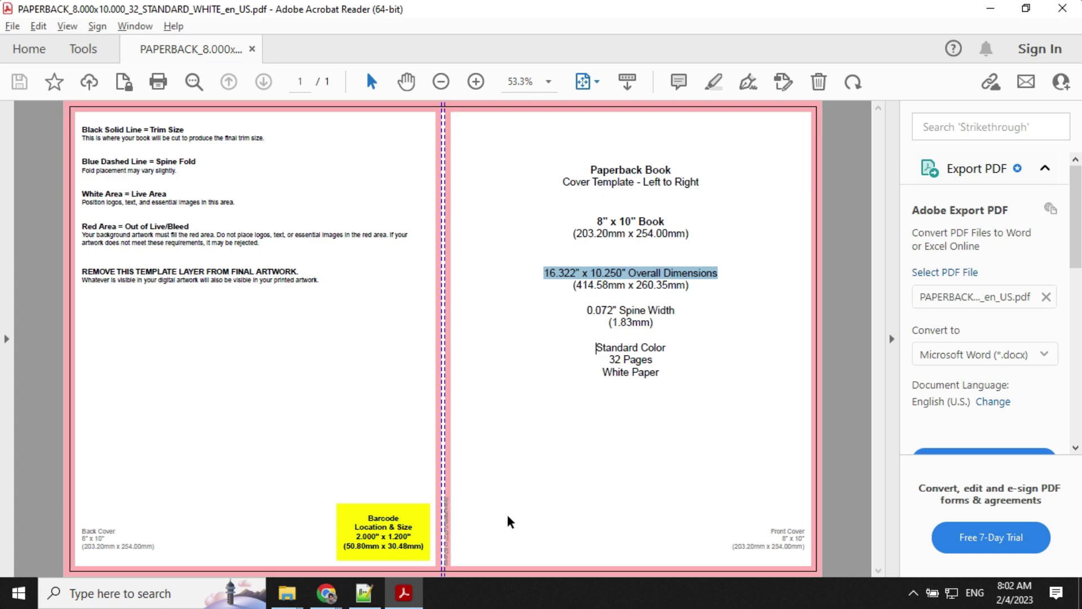
pyautogui.press('Right')
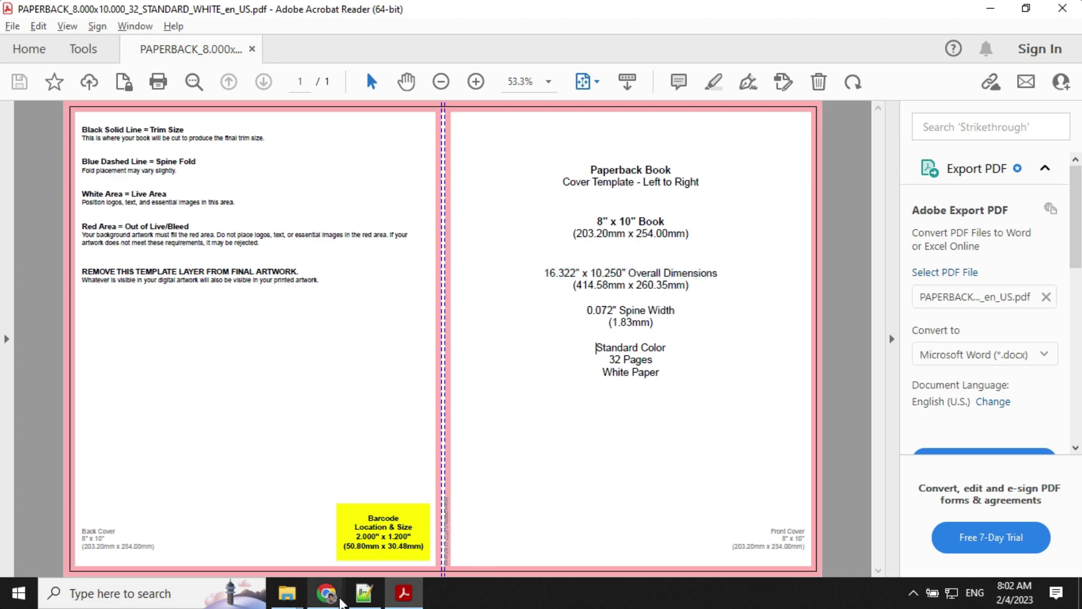
pyautogui.click(326, 593)
# On the Canva home page, start a new design with a custom size
pyautogui.click(233, 509)
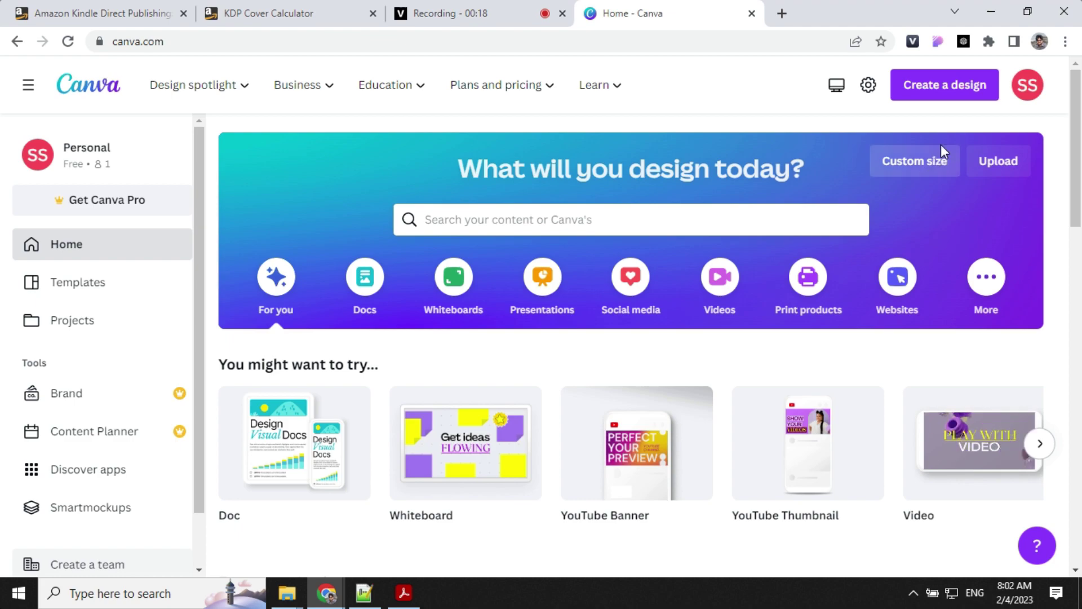
pyautogui.click(924, 88)
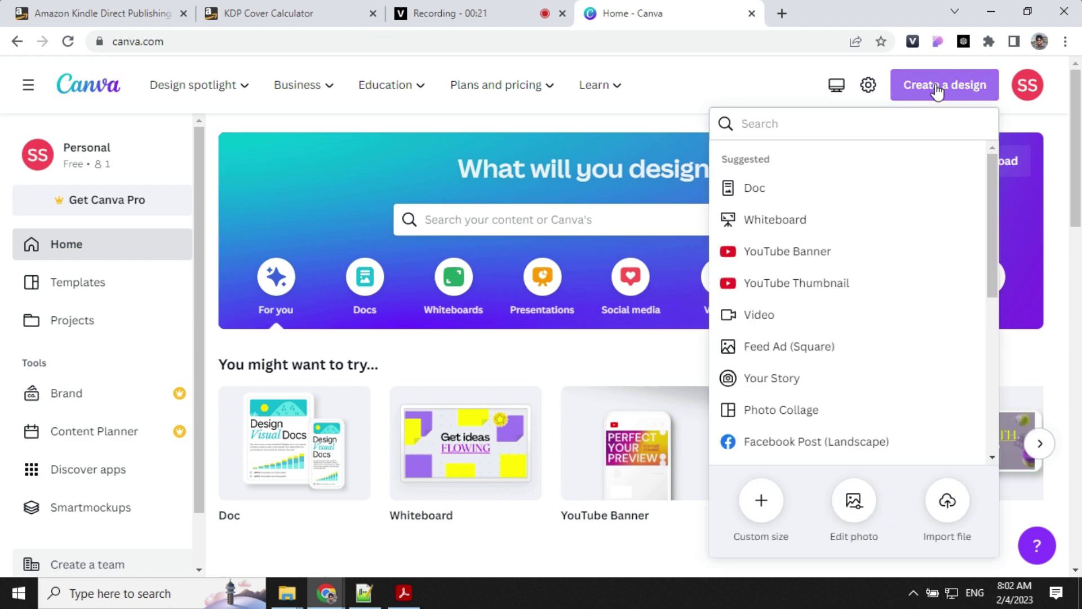
pyautogui.click(758, 513)
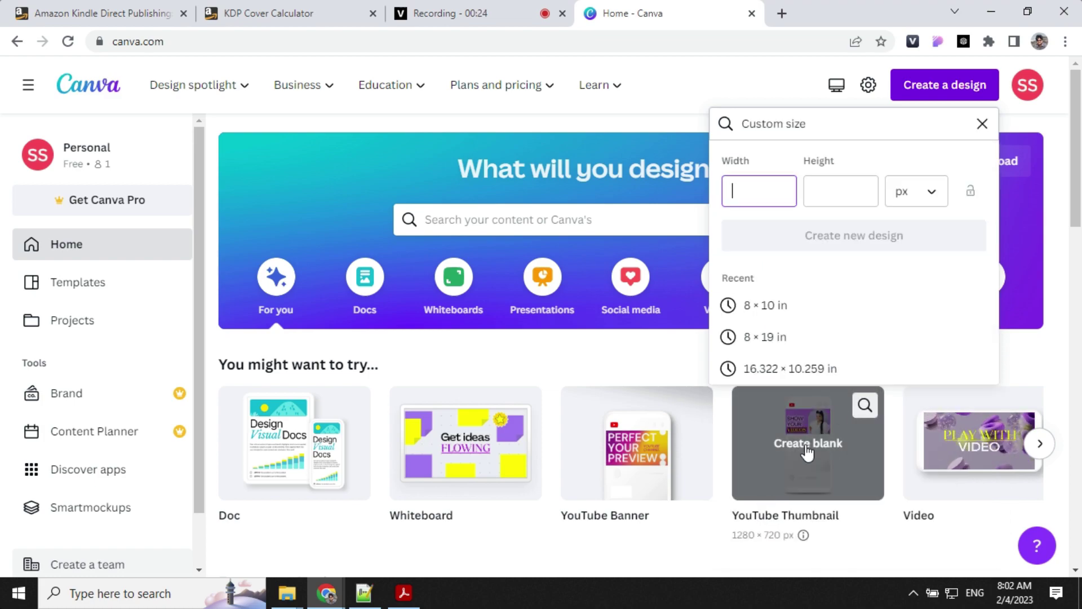
# Create a 16.322 × 10.259 in design and stretch the uploaded cover template over the page
pyautogui.click(769, 369)
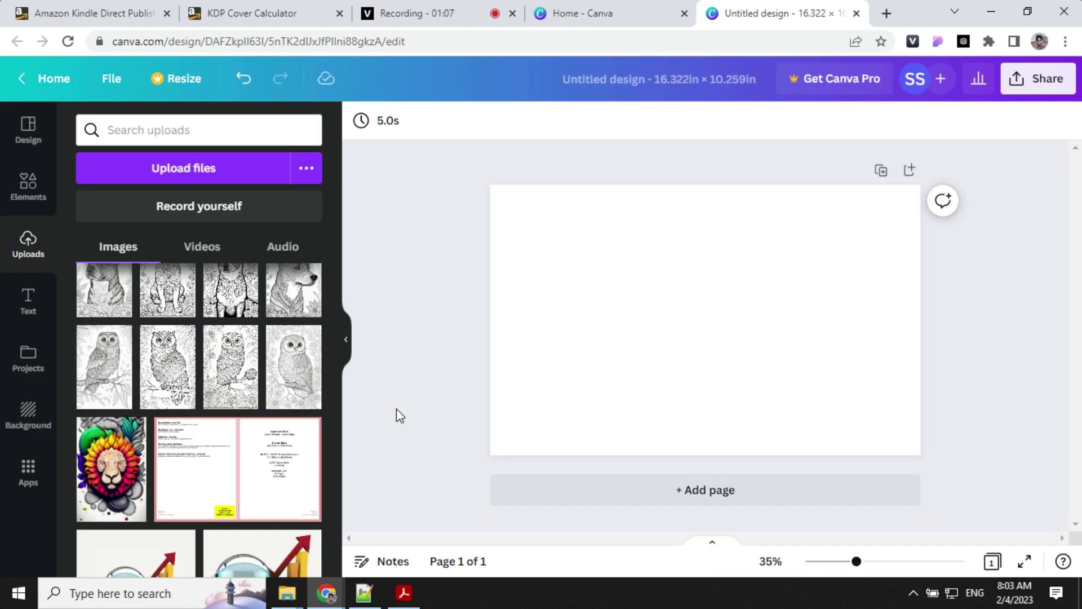
pyautogui.click(240, 454)
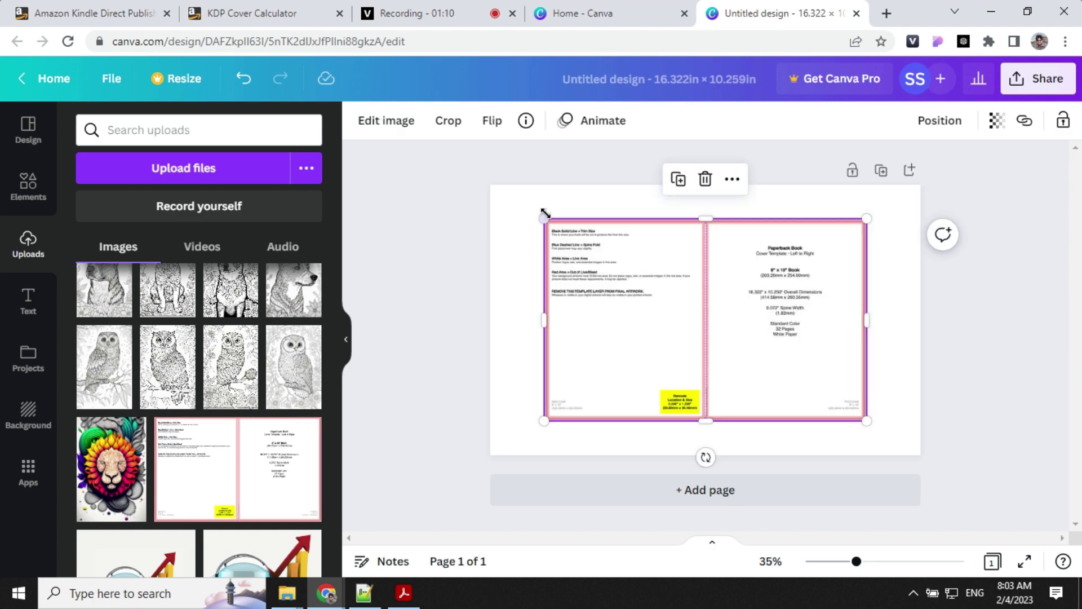
pyautogui.moveTo(543, 218); pyautogui.dragTo(492, 185)
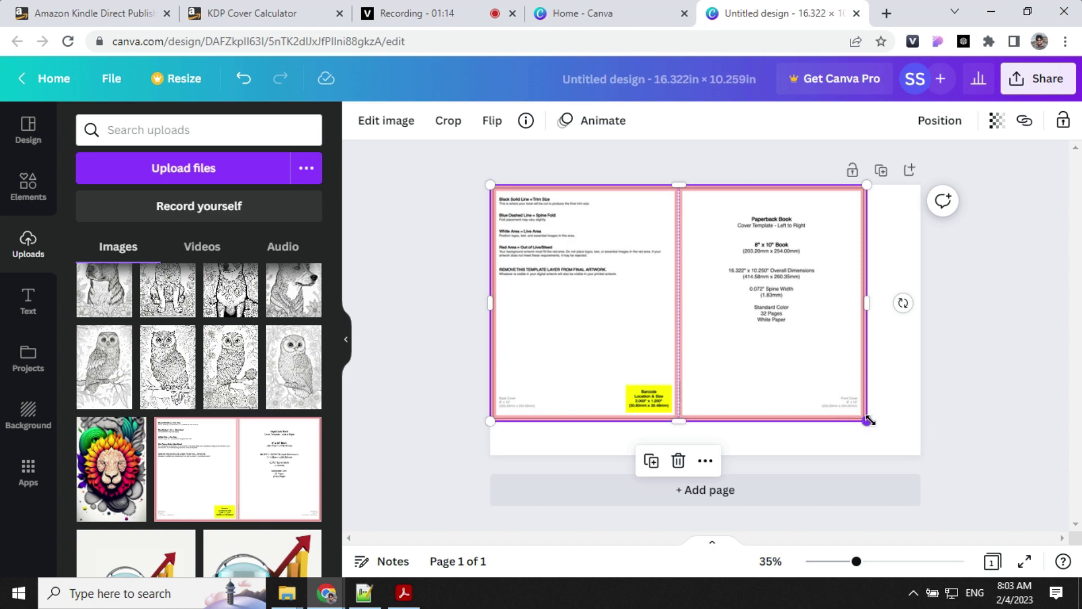
pyautogui.moveTo(867, 417); pyautogui.dragTo(925, 446)
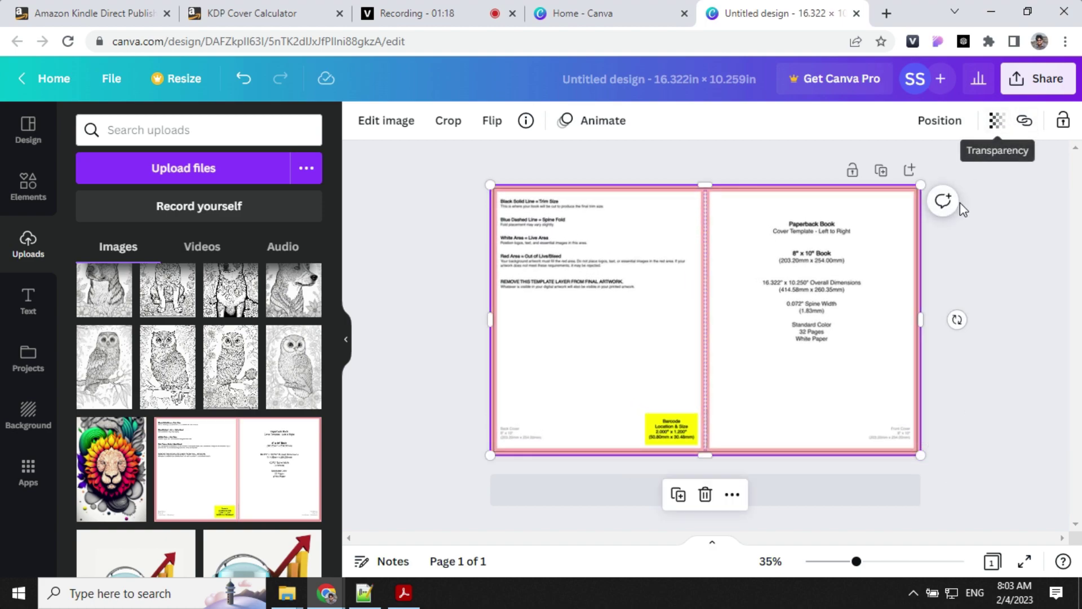
# Fade the cover template to 44 transparency
pyautogui.click(996, 121)
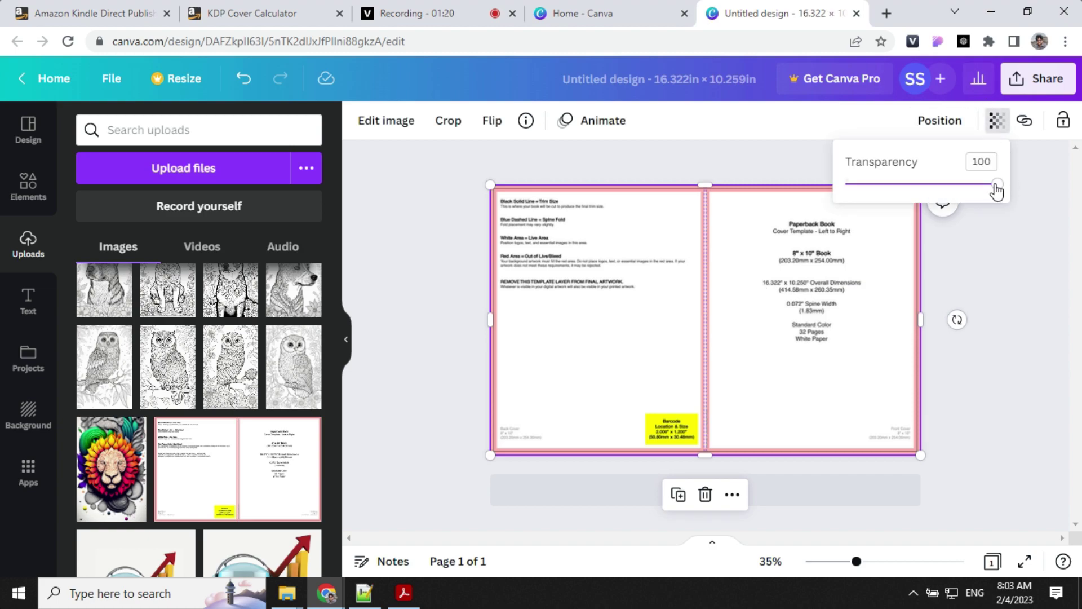
pyautogui.moveTo(994, 188); pyautogui.dragTo(912, 185)
pyautogui.click(1043, 273)
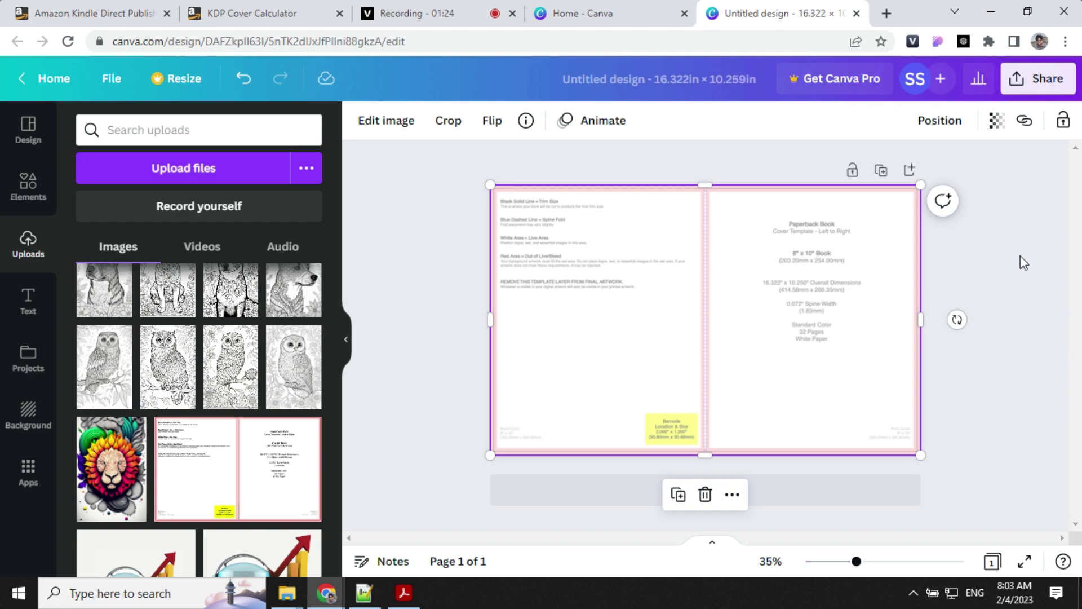
pyautogui.click(958, 236)
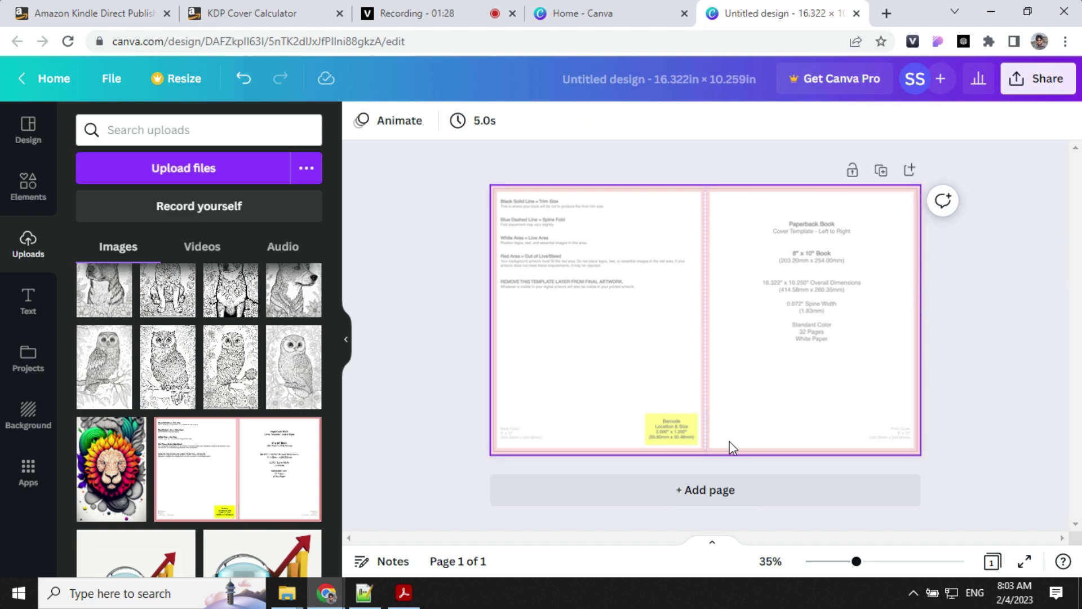
# Place the colourful lion artwork on the right front-cover half and enlarge it to the page edge
pyautogui.click(113, 472)
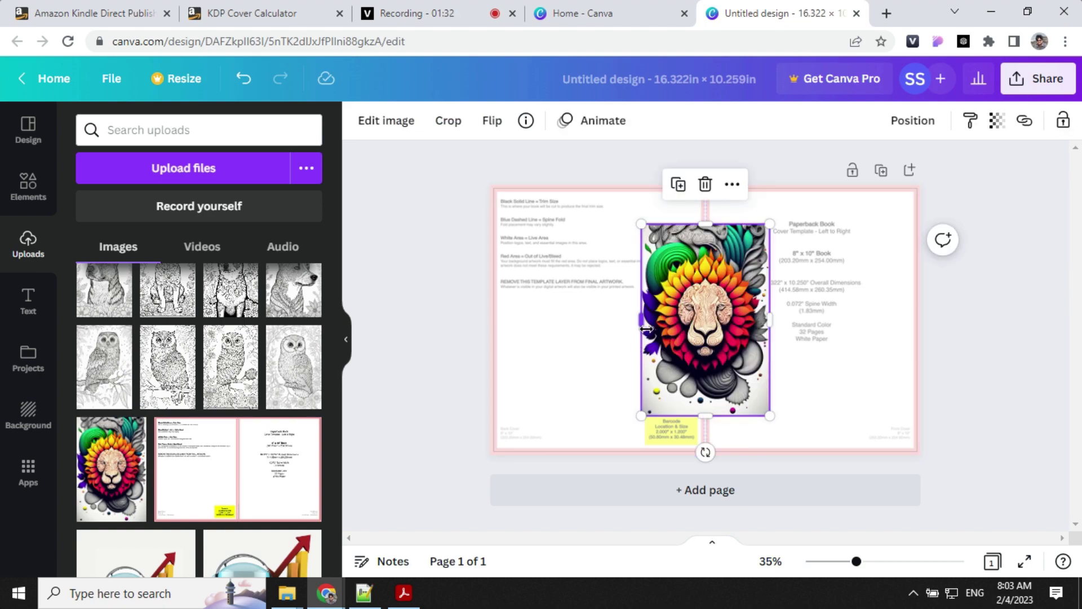
pyautogui.moveTo(703, 315); pyautogui.dragTo(753, 290)
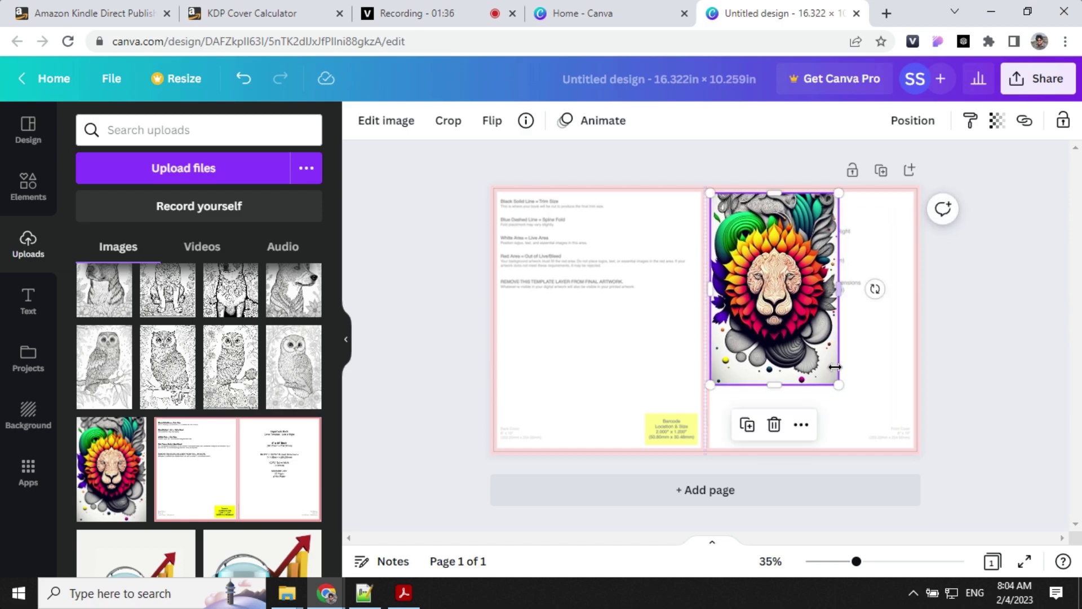
pyautogui.moveTo(840, 386); pyautogui.dragTo(901, 438)
pyautogui.moveTo(880, 320); pyautogui.dragTo(914, 324)
pyautogui.click(951, 320)
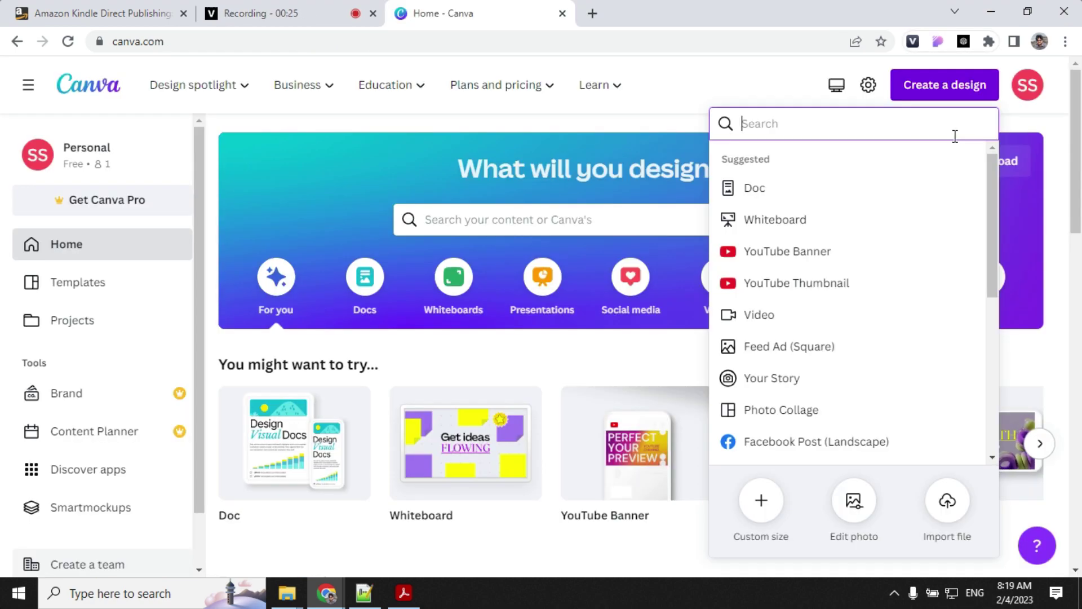
# Start a Custom size design from the Create a design menu for the 8 × 10 in interior
pyautogui.click(964, 89)
pyautogui.click(962, 91)
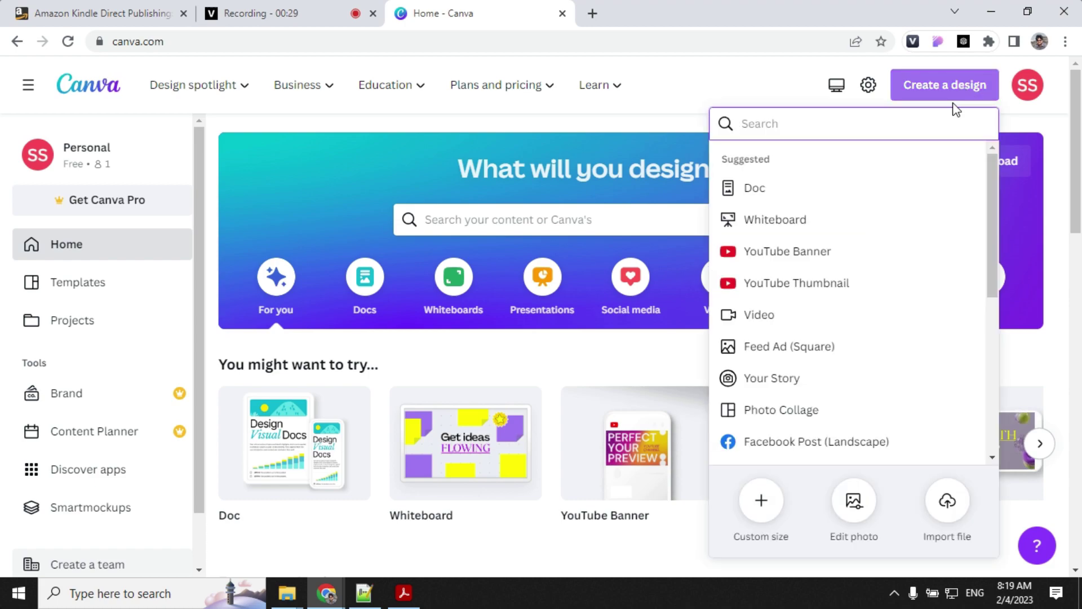
pyautogui.click(760, 500)
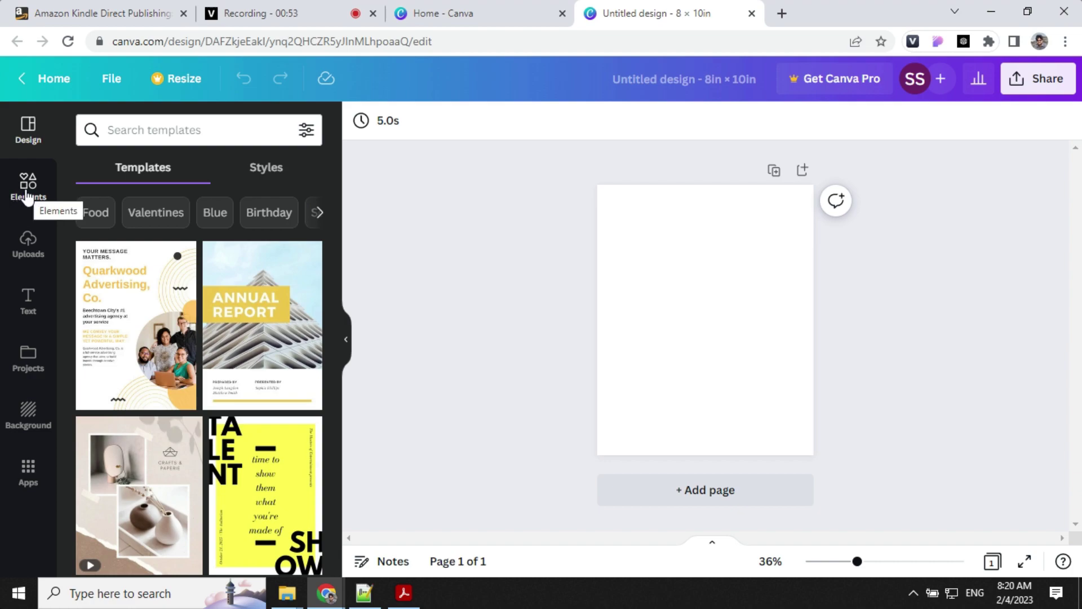
# Add the uploaded KDP cover template image to the 8 × 10 in page
pyautogui.click(26, 248)
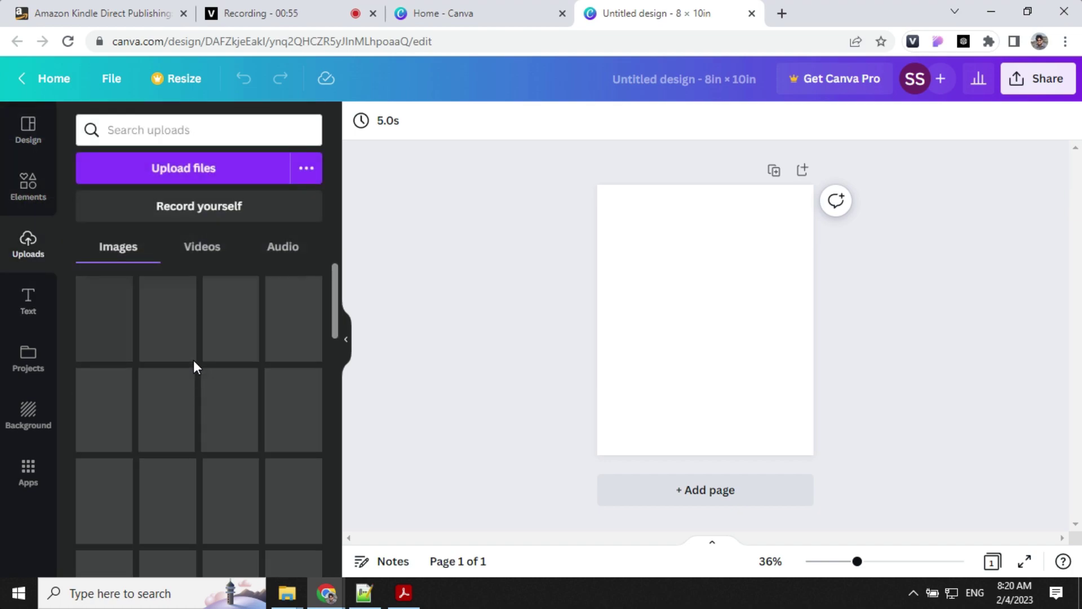
pyautogui.scroll(-5, 194, 388)
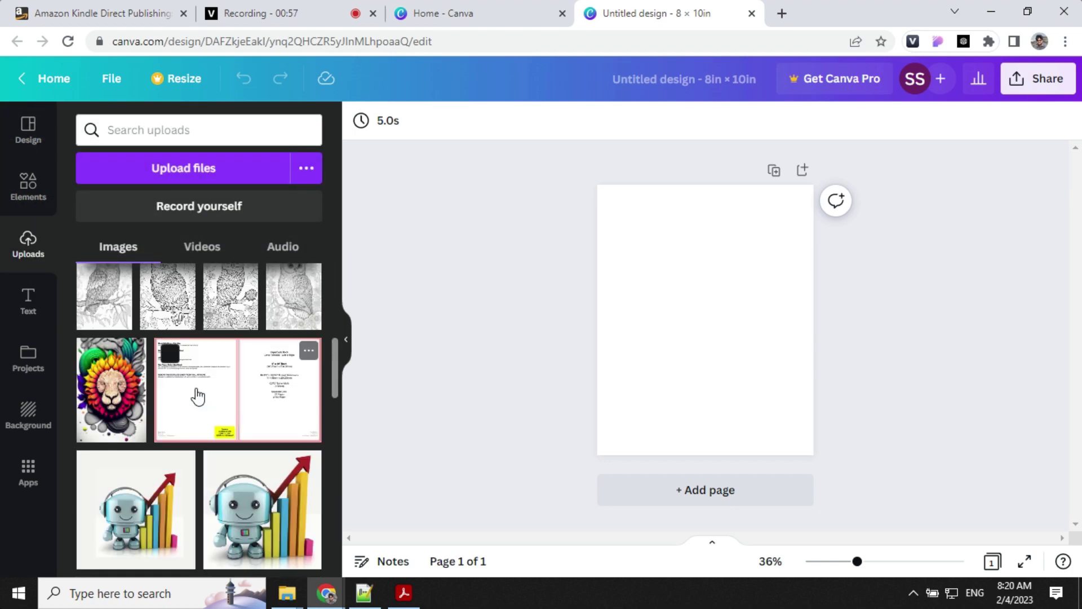
pyautogui.click(197, 396)
# Enlarge and shift the template left until its front-cover half fills the page
pyautogui.moveTo(624, 372); pyautogui.dragTo(479, 510)
pyautogui.moveTo(700, 341); pyautogui.dragTo(677, 260)
pyautogui.moveTo(766, 396); pyautogui.dragTo(800, 449)
pyautogui.moveTo(721, 363); pyautogui.dragTo(713, 348)
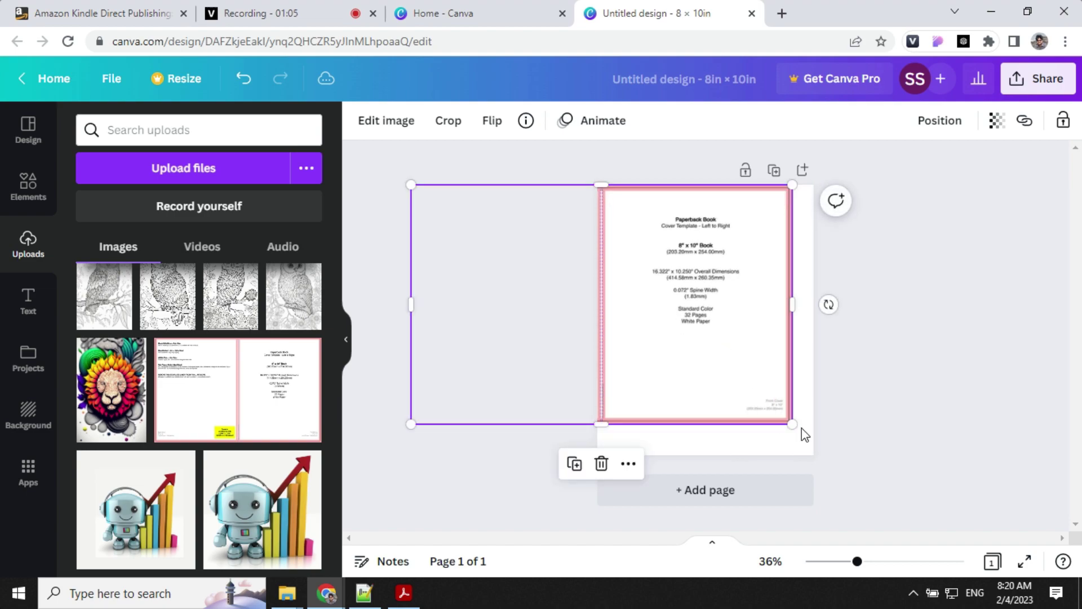
pyautogui.moveTo(795, 425); pyautogui.dragTo(811, 440)
pyautogui.moveTo(761, 394); pyautogui.dragTo(751, 389)
pyautogui.moveTo(798, 434); pyautogui.dragTo(813, 451)
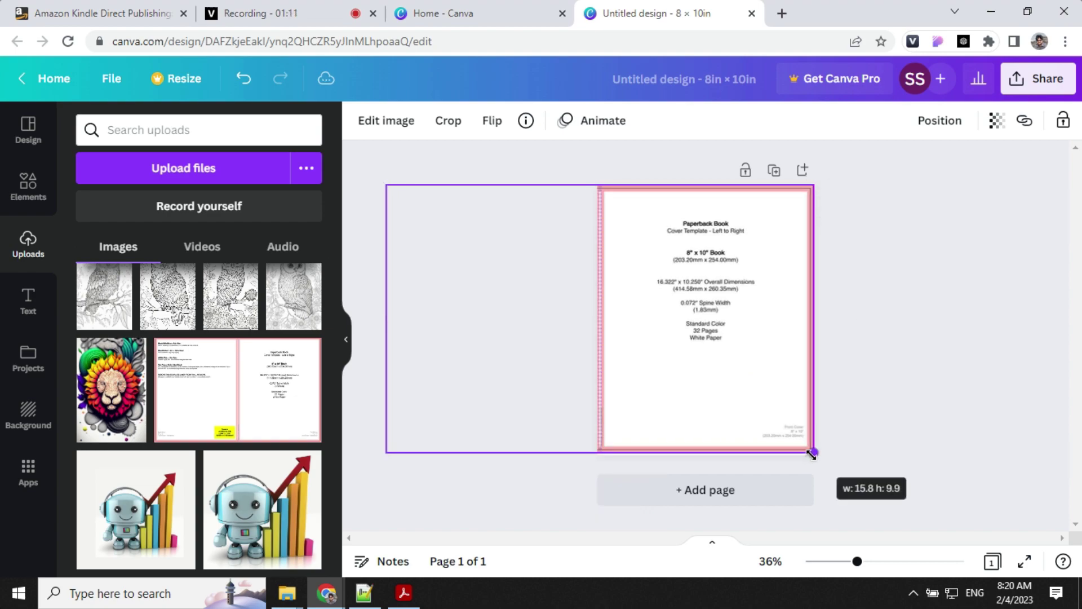
pyautogui.click(937, 355)
pyautogui.click(736, 312)
pyautogui.moveTo(733, 310); pyautogui.dragTo(730, 309)
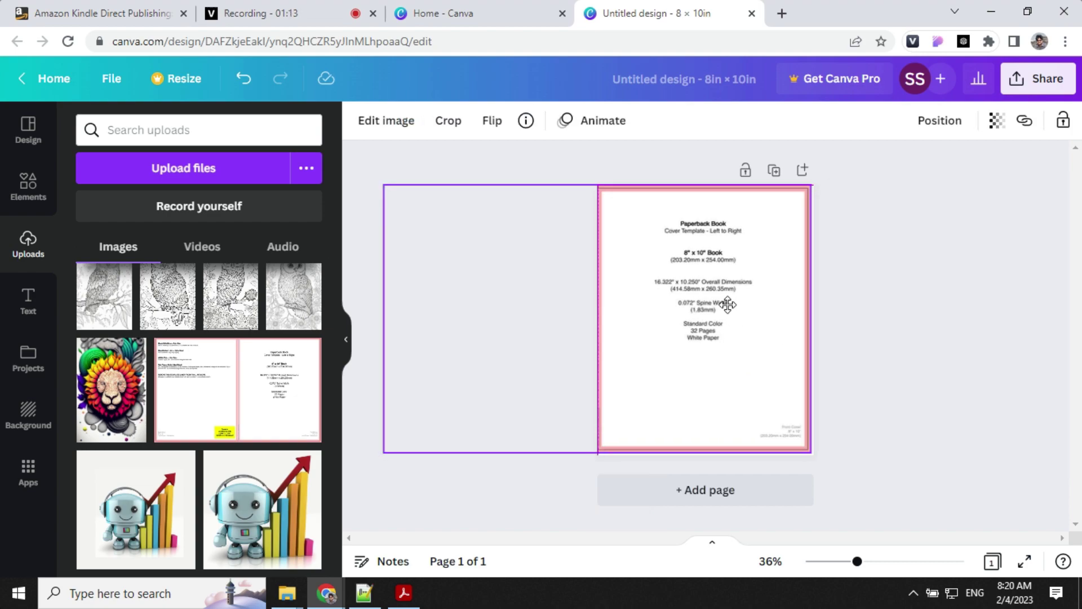
pyautogui.moveTo(812, 451); pyautogui.dragTo(816, 456)
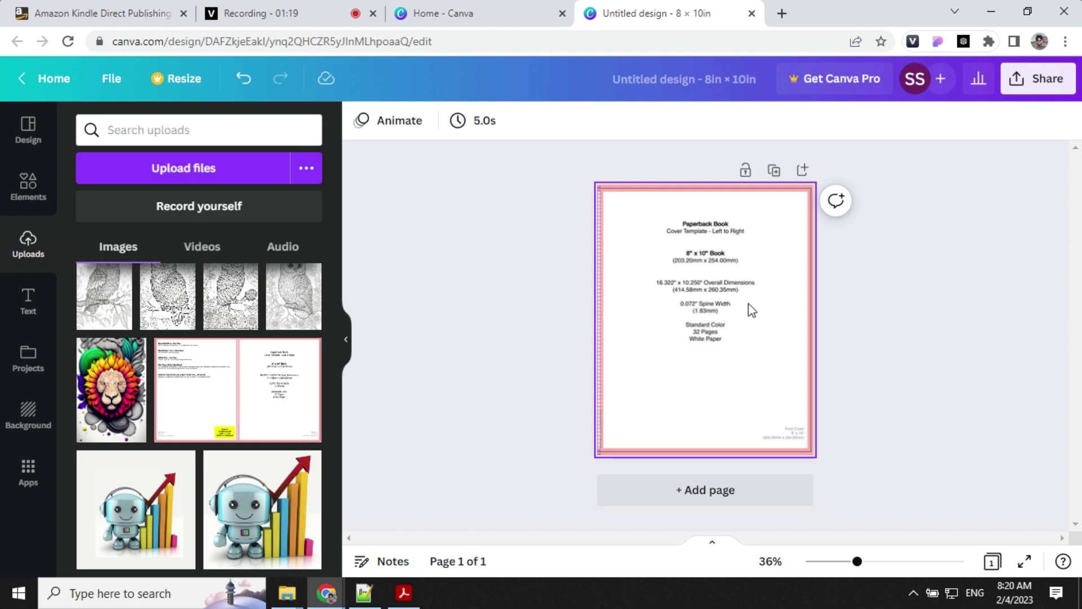
# Place the lion drawing from Uploads, enlarged to fill the page and centred over the template
pyautogui.scroll(-10, 128, 376)
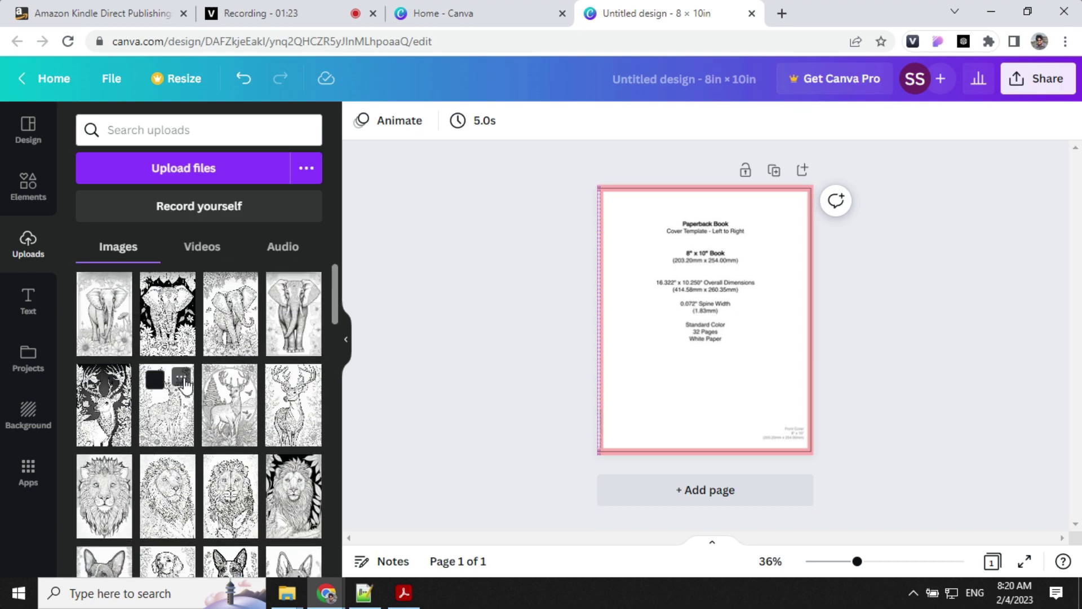
pyautogui.scroll(-1, 243, 410)
pyautogui.click(104, 420)
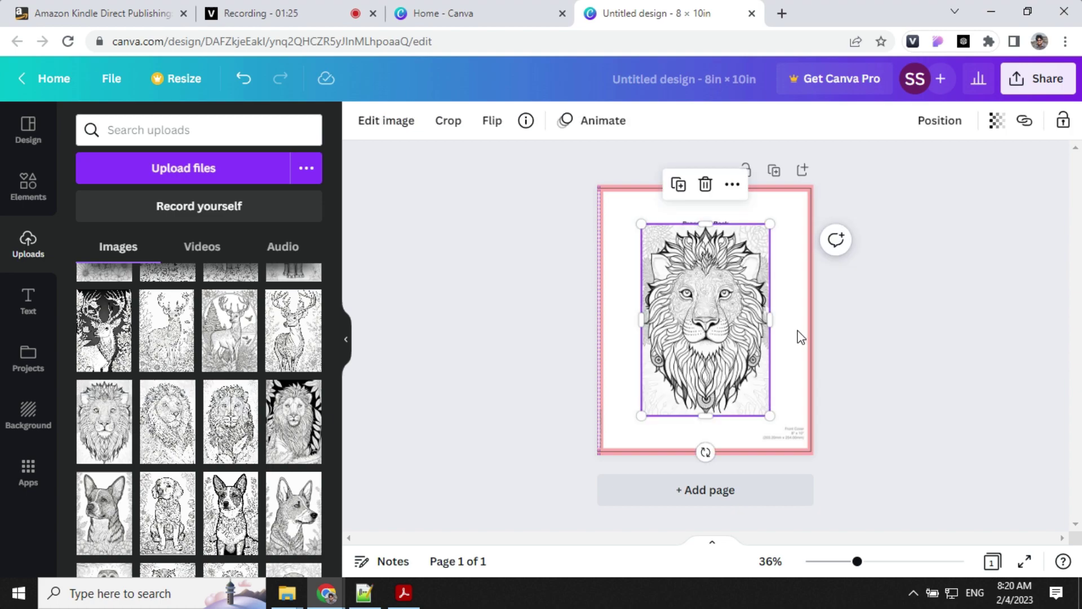
pyautogui.moveTo(699, 308); pyautogui.dragTo(672, 289)
pyautogui.moveTo(733, 390); pyautogui.dragTo(789, 437)
pyautogui.moveTo(680, 362); pyautogui.dragTo(687, 362)
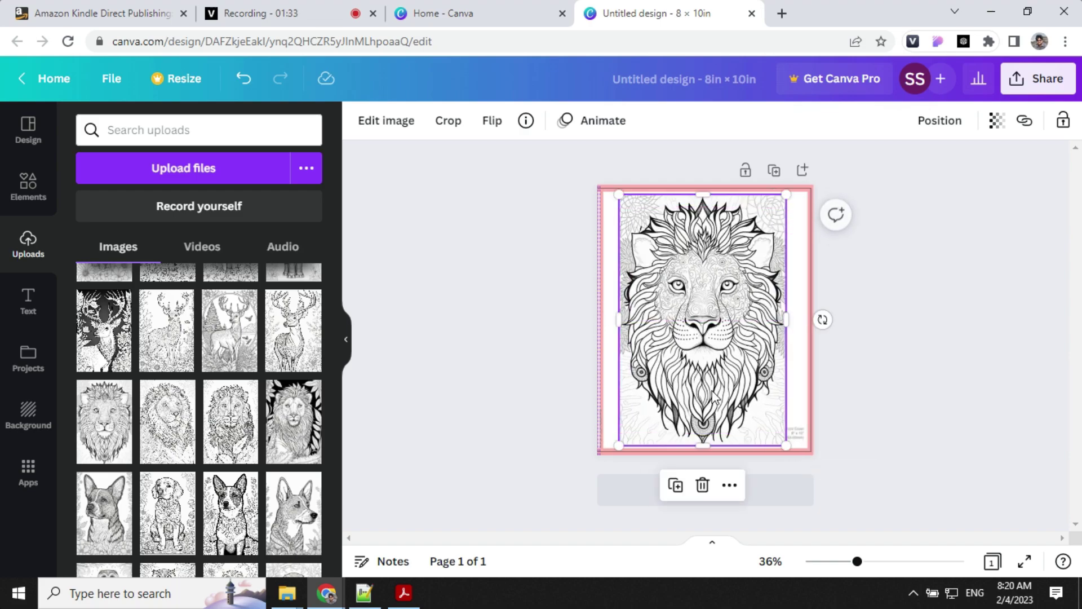
pyautogui.click(938, 362)
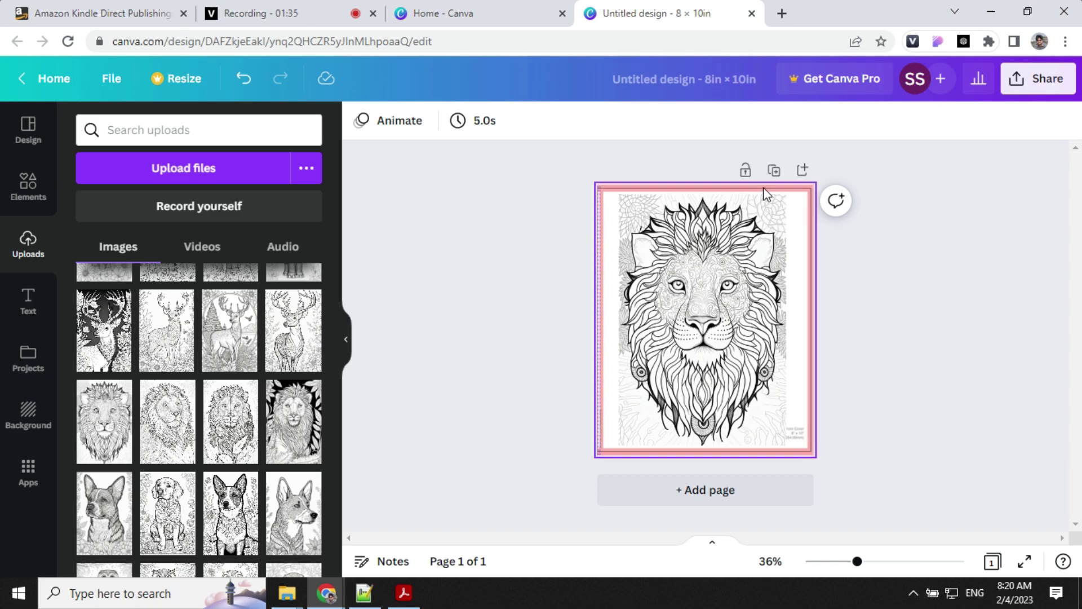
# Duplicate the lion page and delete the lion copy from page 2
pyautogui.click(774, 169)
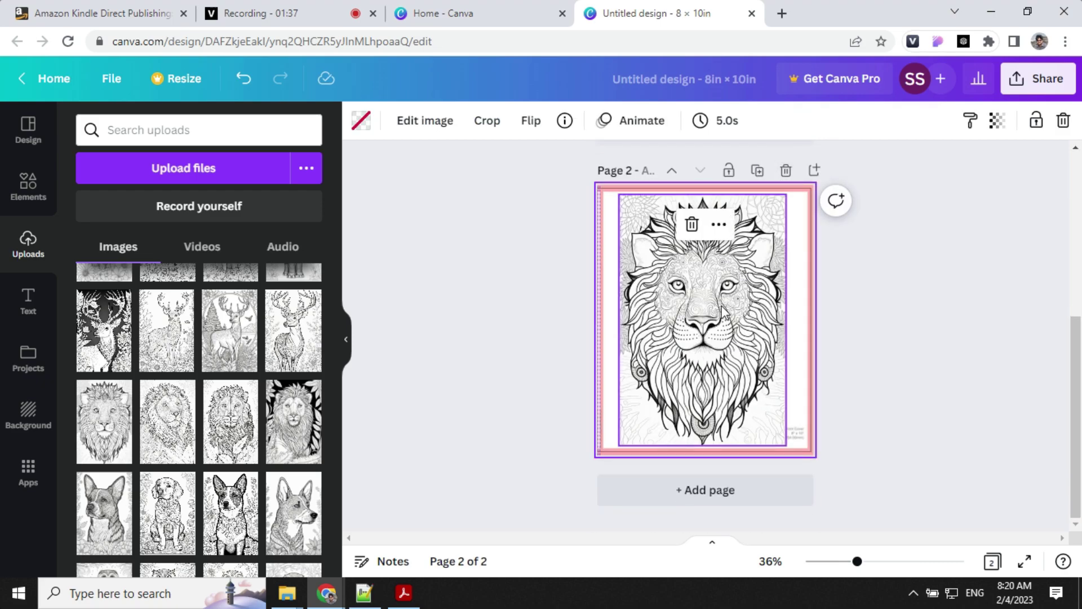
pyautogui.click(754, 274)
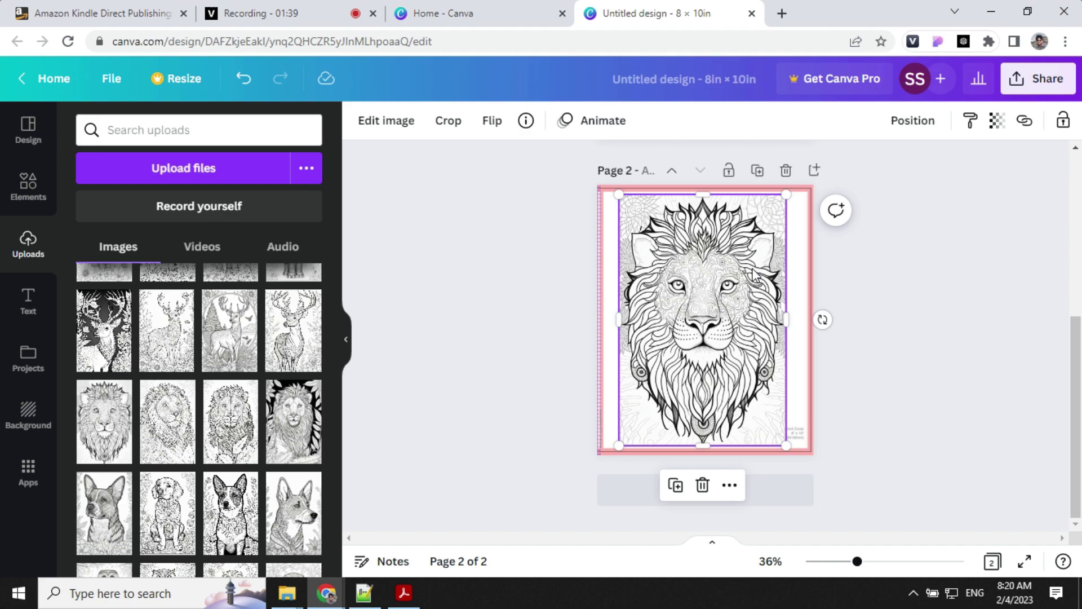
pyautogui.press('Delete')
# Add the deer drawing to page 2, enlarged to fill the page and centred
pyautogui.click(293, 330)
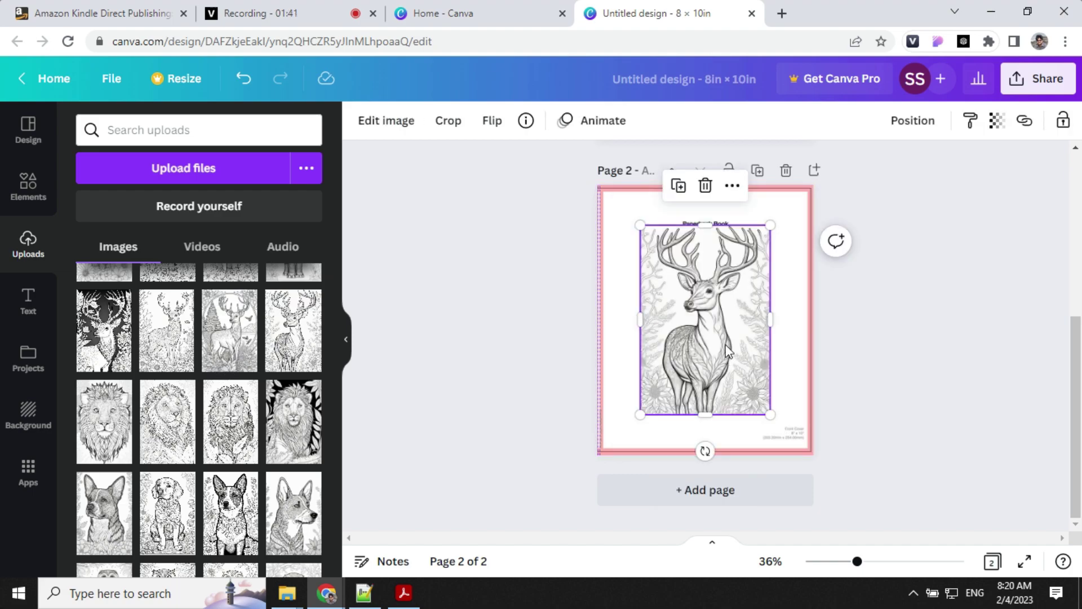
pyautogui.moveTo(727, 320); pyautogui.dragTo(691, 286)
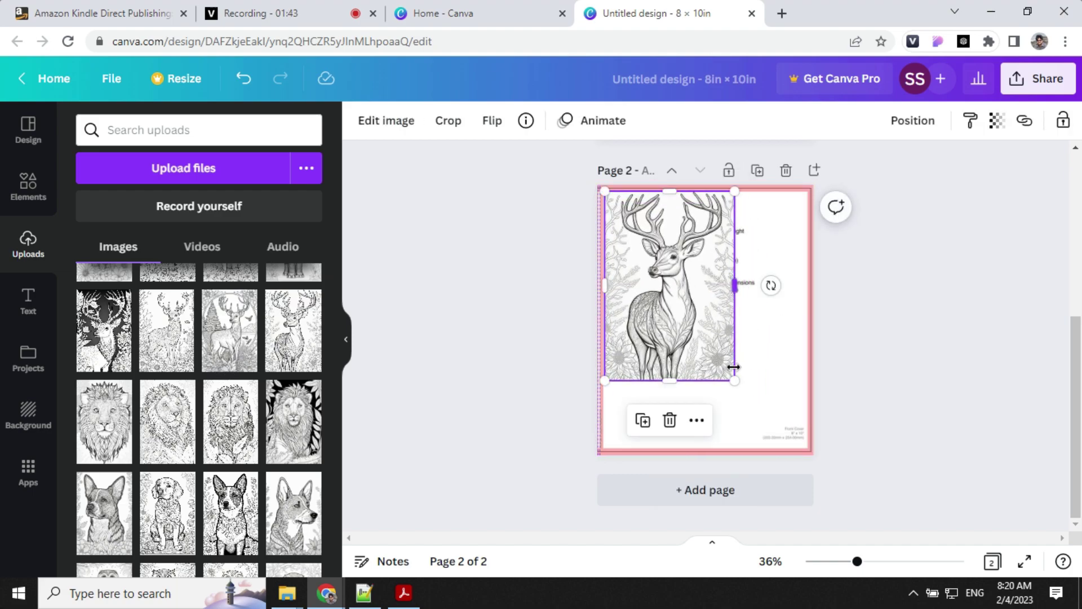
pyautogui.moveTo(734, 383); pyautogui.dragTo(809, 448)
pyautogui.moveTo(727, 360); pyautogui.dragTo(731, 372)
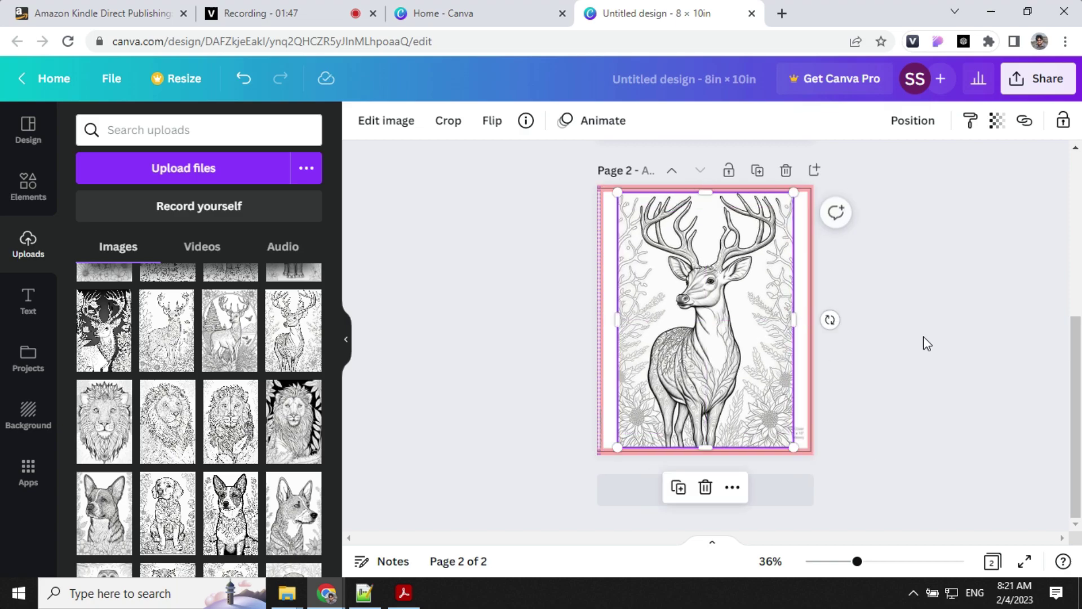
pyautogui.click(923, 336)
pyautogui.scroll(4, 922, 336)
# Remove the KDP template image from behind the lion on page 1
pyautogui.scroll(2, 880, 319)
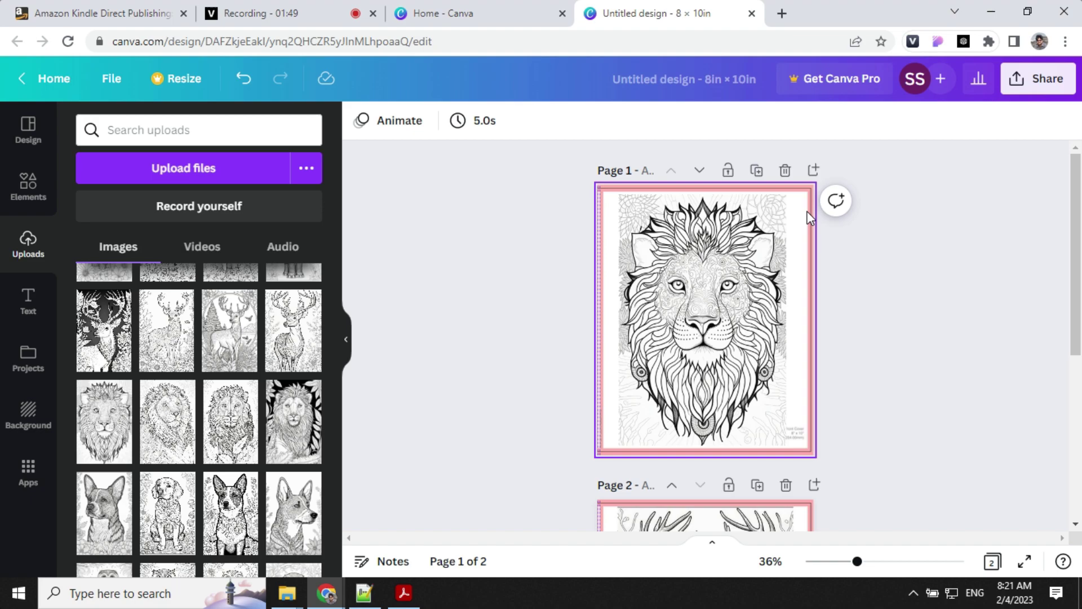
pyautogui.click(809, 217)
pyautogui.press('Escape')
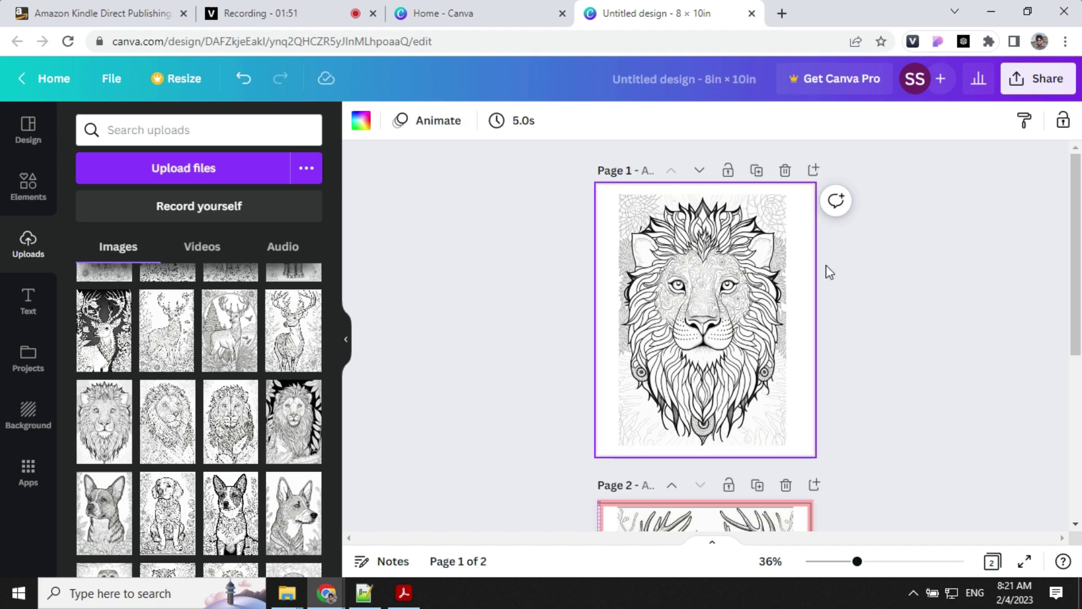
# Add a blank third page after the deer page
pyautogui.scroll(-4, 829, 271)
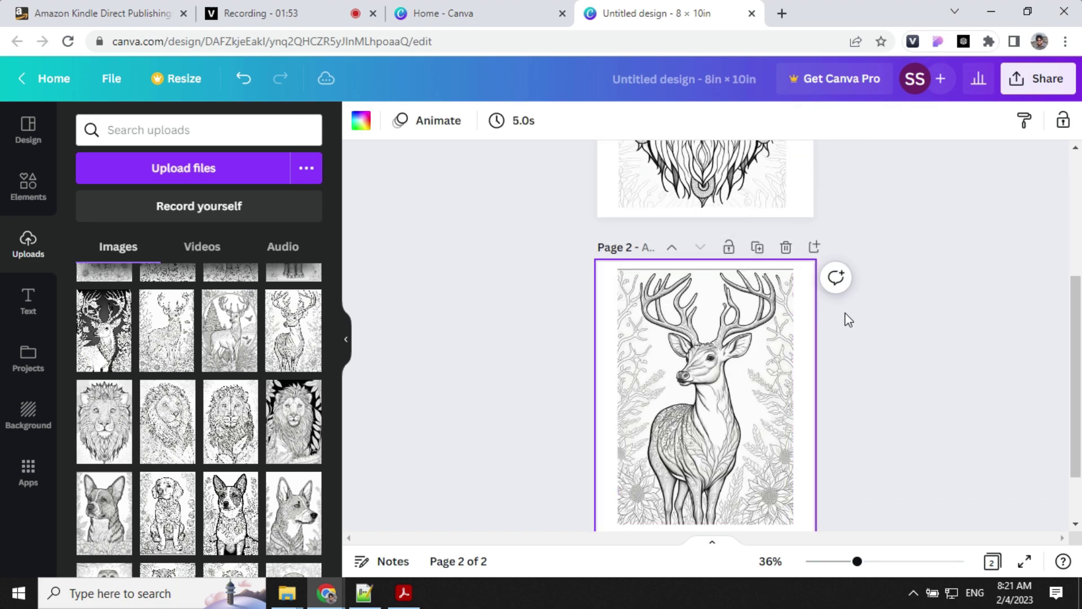
pyautogui.scroll(4, 957, 310)
pyautogui.scroll(-4, 958, 315)
pyautogui.click(752, 492)
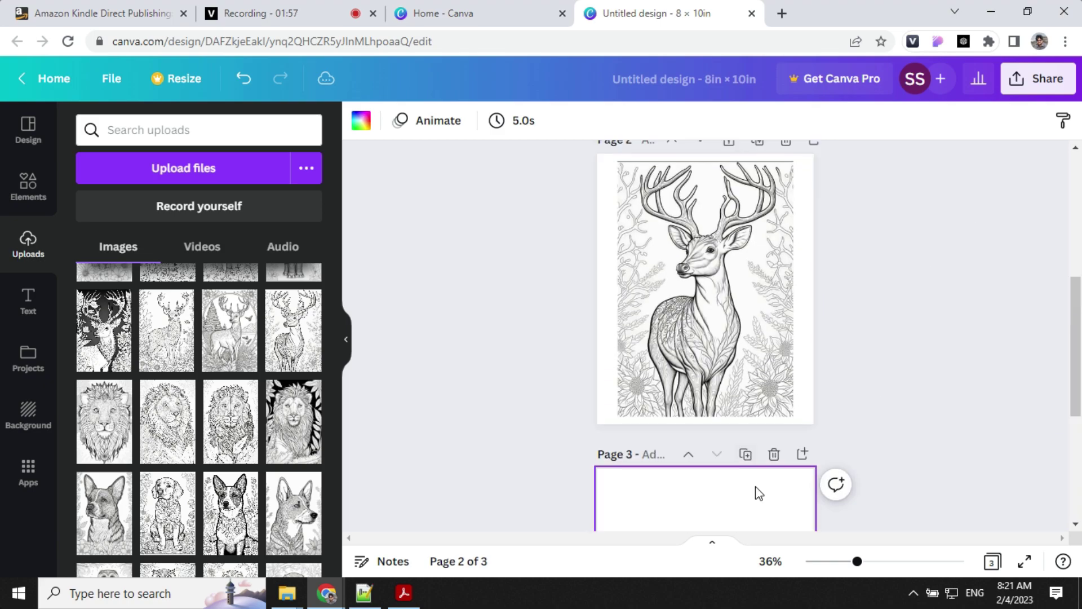
pyautogui.scroll(2, 986, 228)
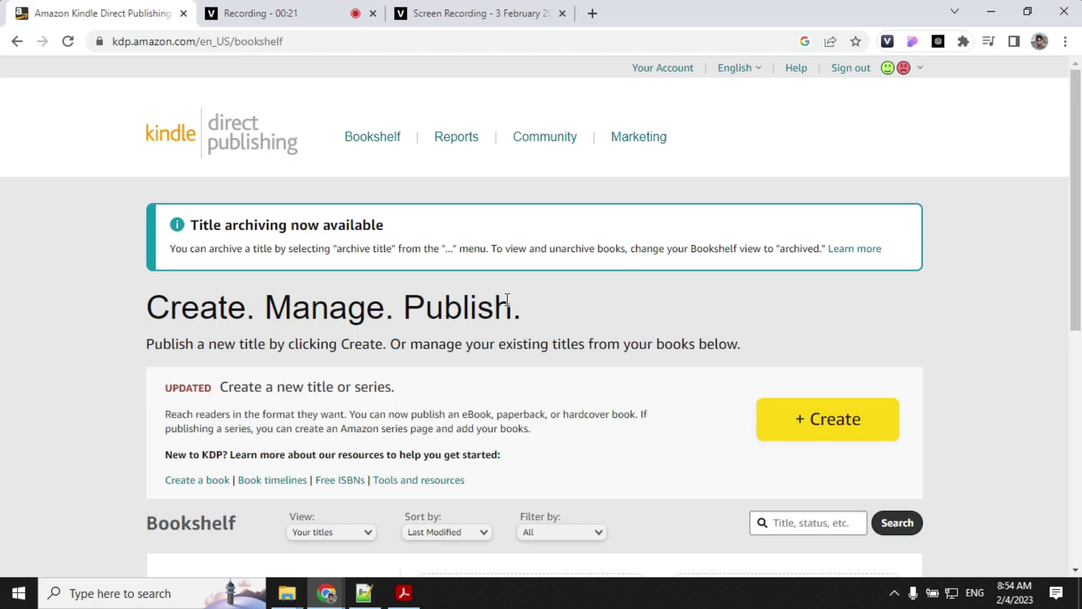
# Create a new paperback title from the KDP Bookshelf and scroll through its details form
pyautogui.click(818, 420)
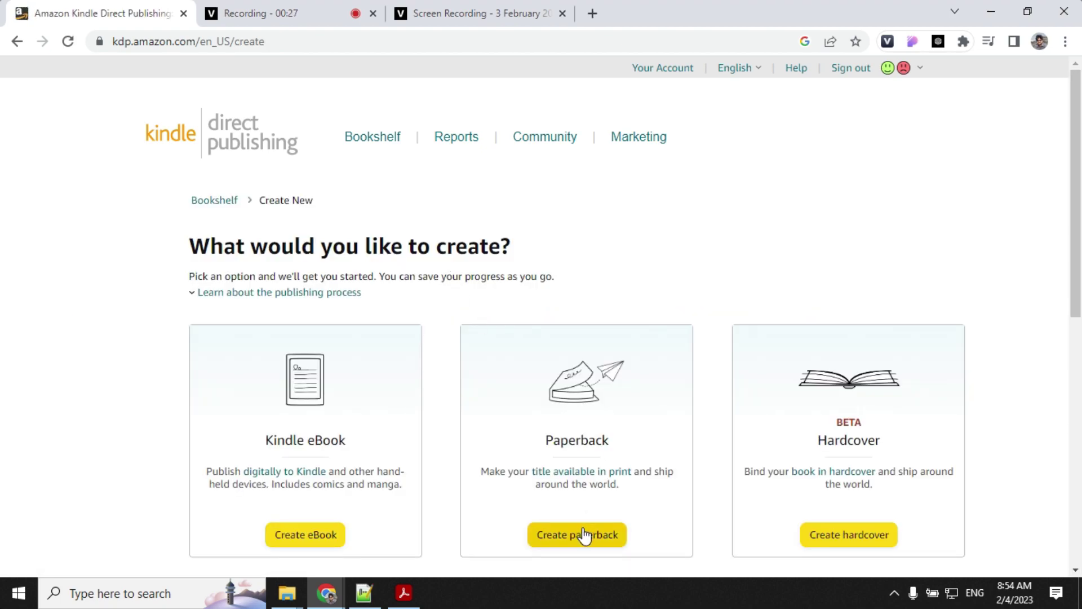
pyautogui.click(586, 536)
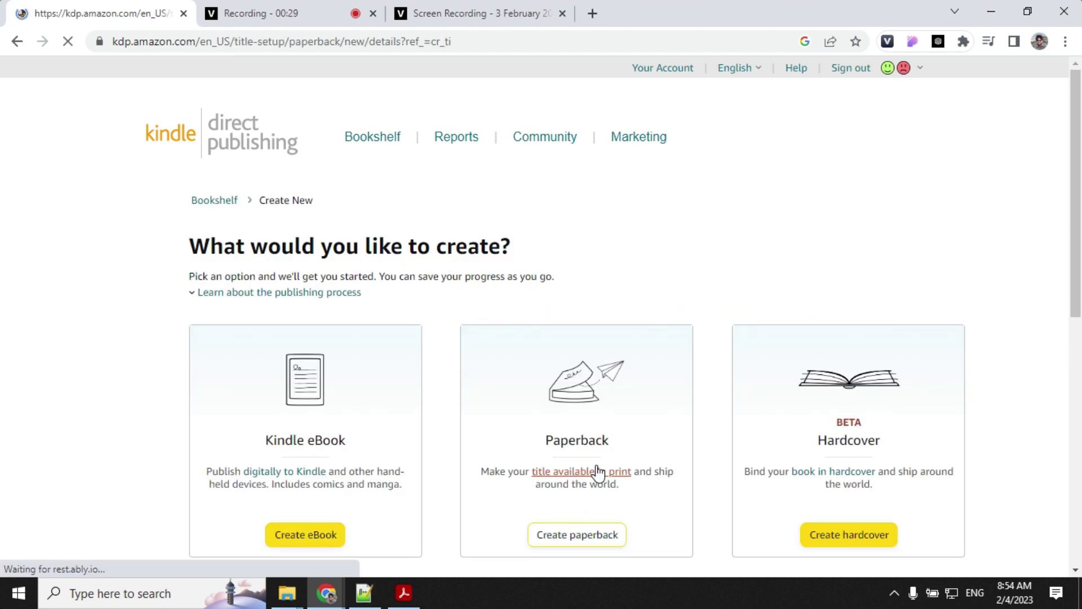
pyautogui.scroll(-20, 356, 389)
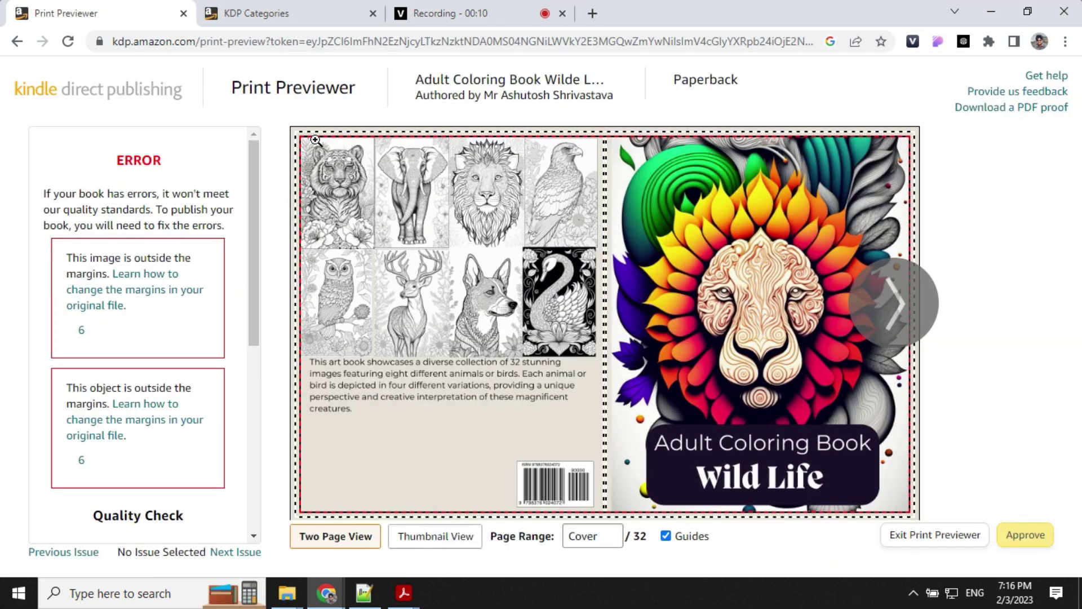
# Page through the Print Previewer spreads to pages 4-5, then approve the book files
pyautogui.click(901, 306)
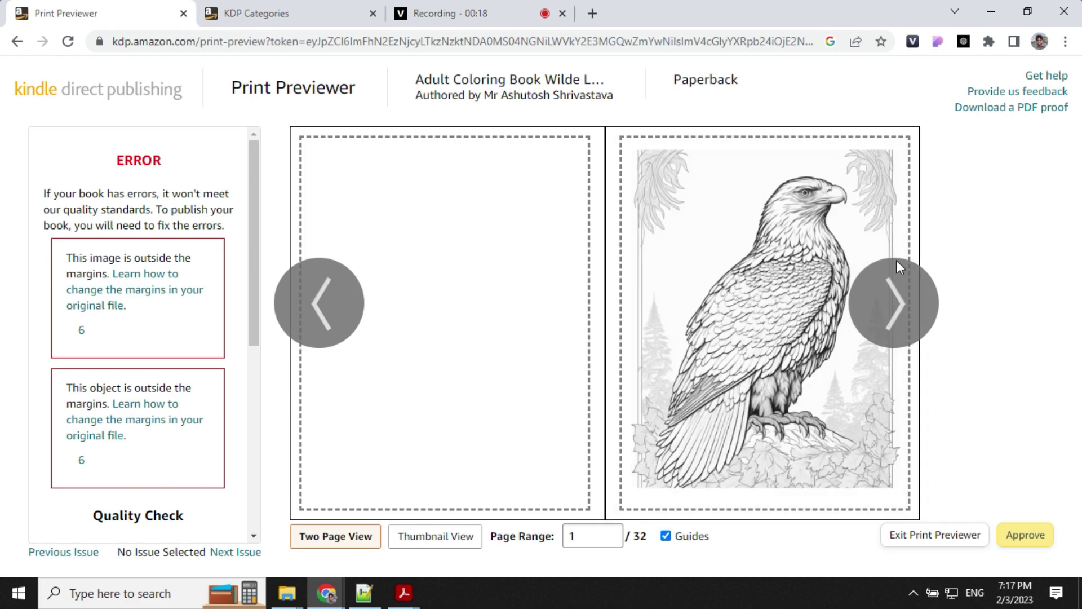
pyautogui.click(907, 309)
pyautogui.click(902, 306)
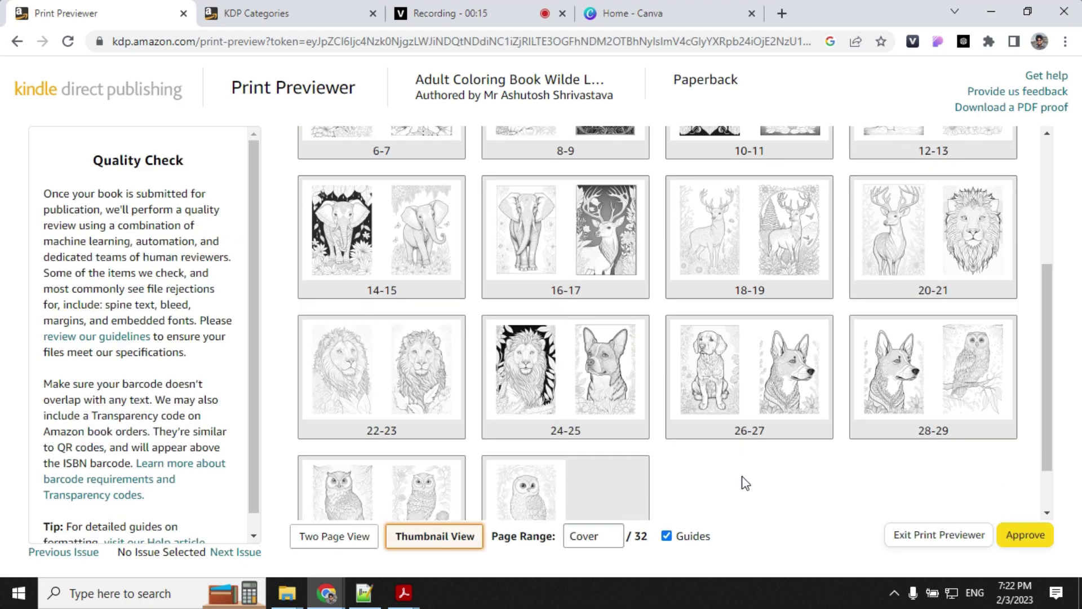
pyautogui.click(1025, 535)
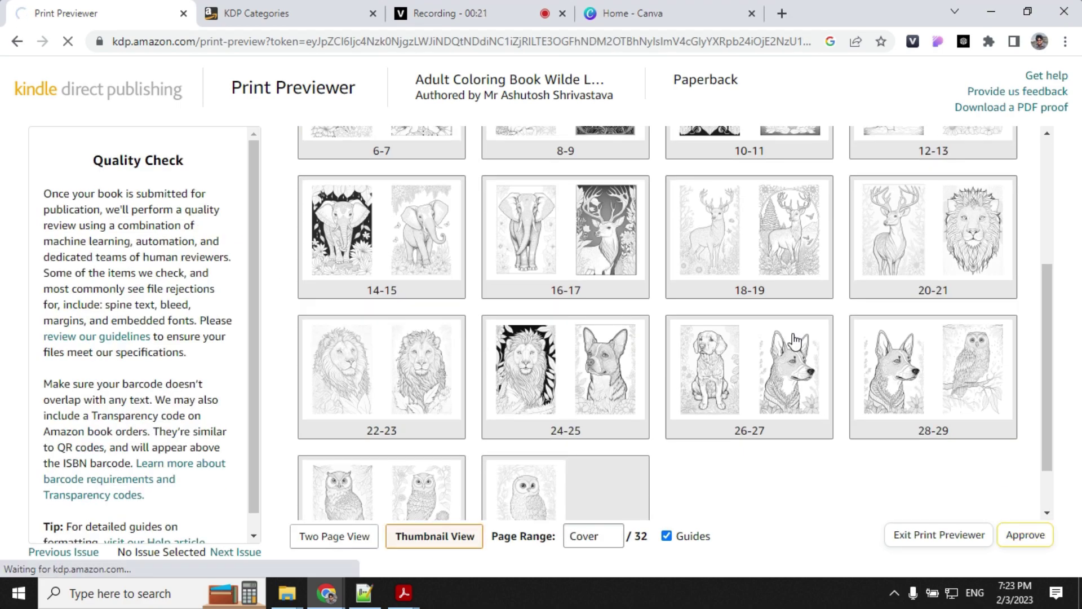